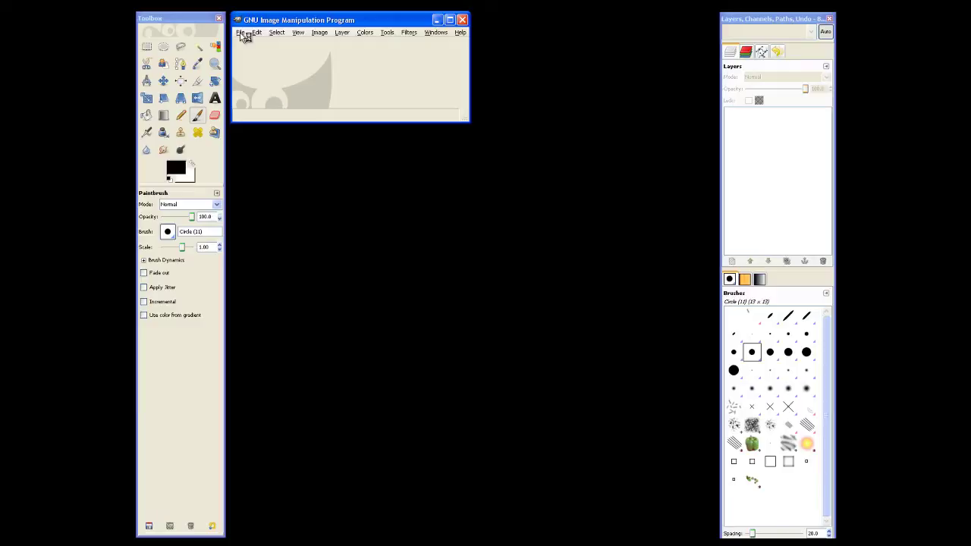
Create a new 480 × 58 pixel image
left_click(242, 33)
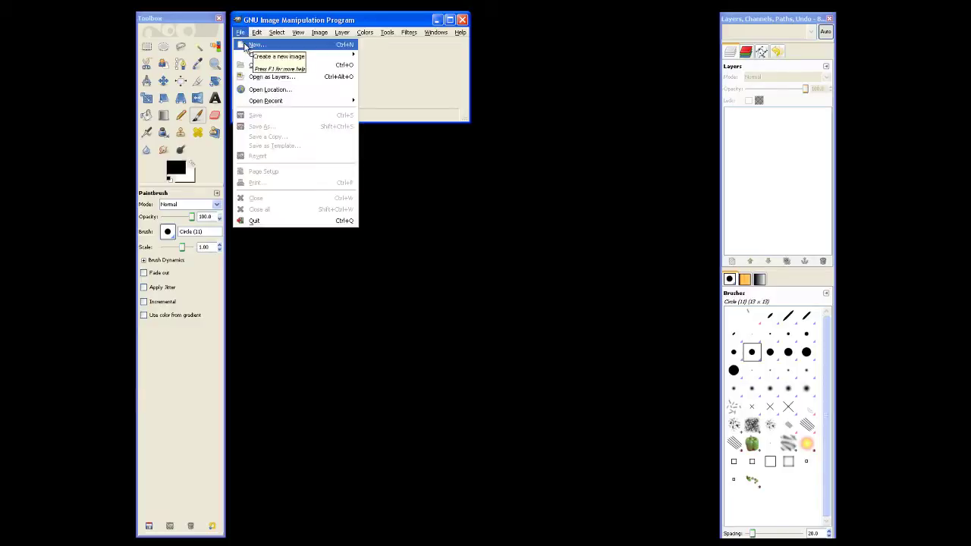
left_click(246, 47)
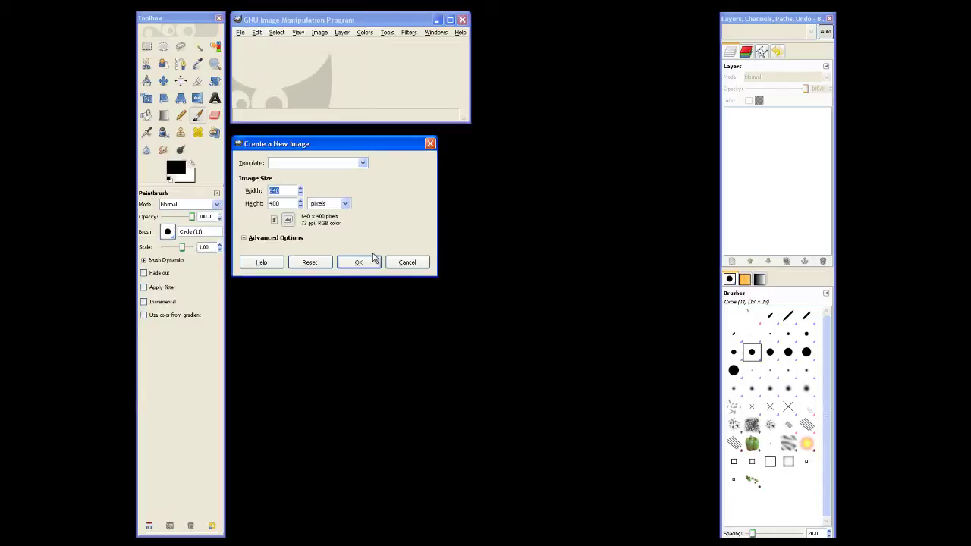
type("48")
key("Tab")
type("58")
key("Return")
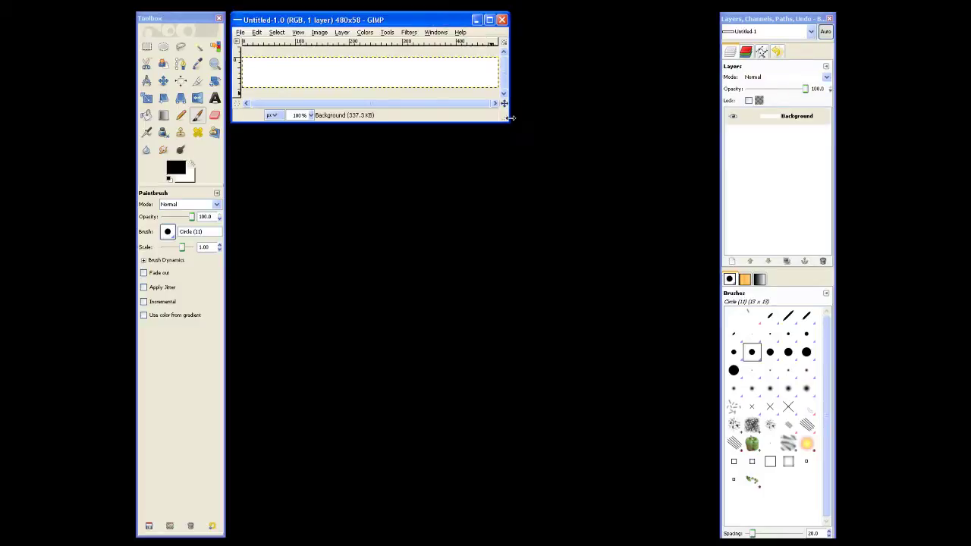
Enlarge the image window and open the background colour editor
left_click_drag(512, 126, 703, 536)
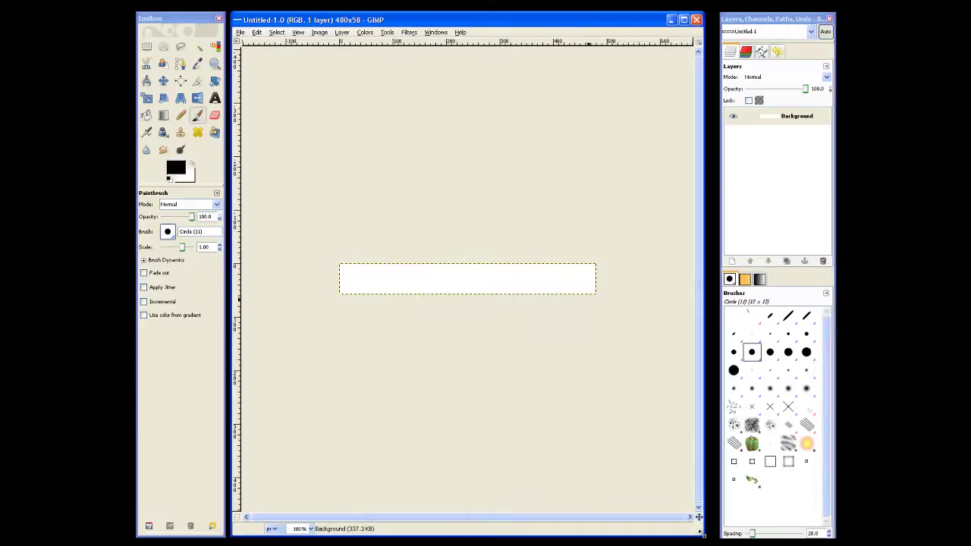
left_click(190, 179)
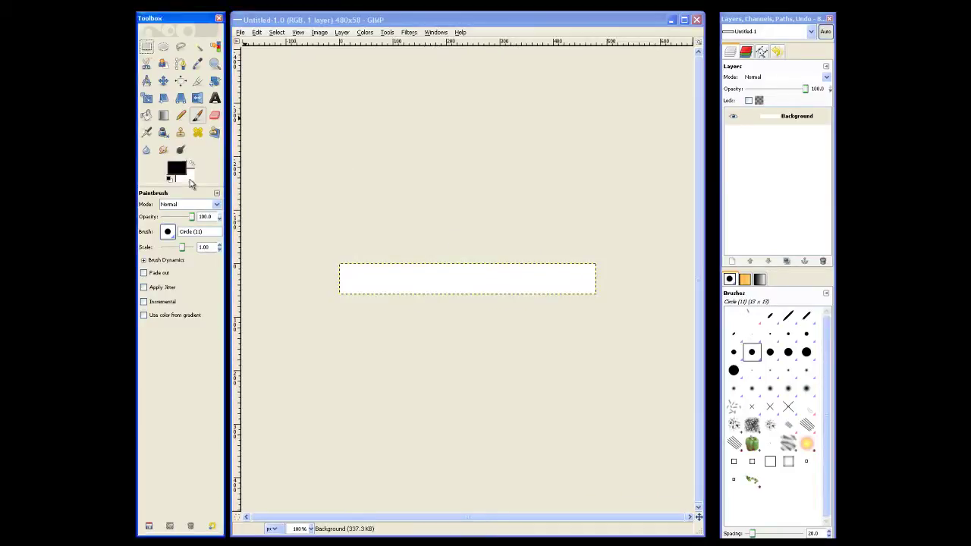
left_click(190, 179)
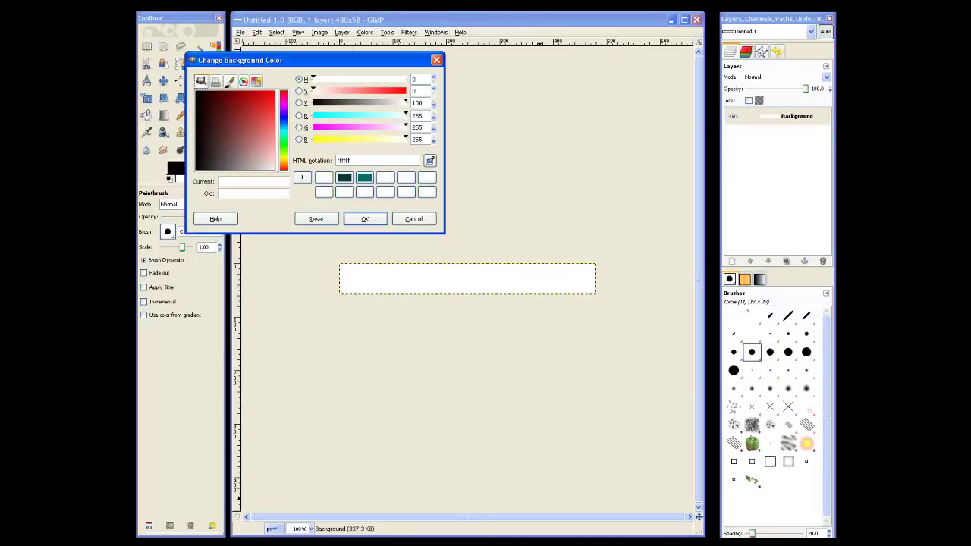
Copy the darkest teal hex code 053B37 from the Kuler monochromatic theme
key("alt+Tab")
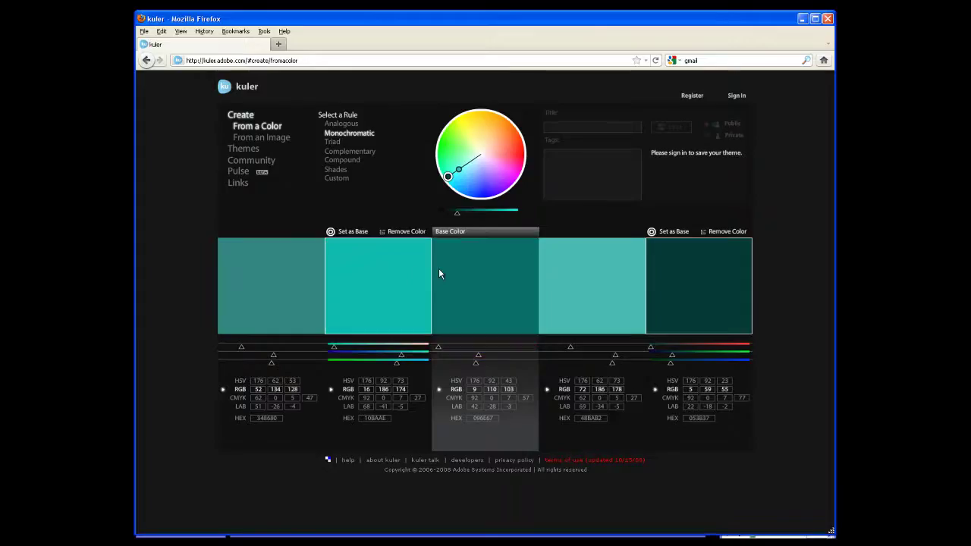
left_click(706, 419)
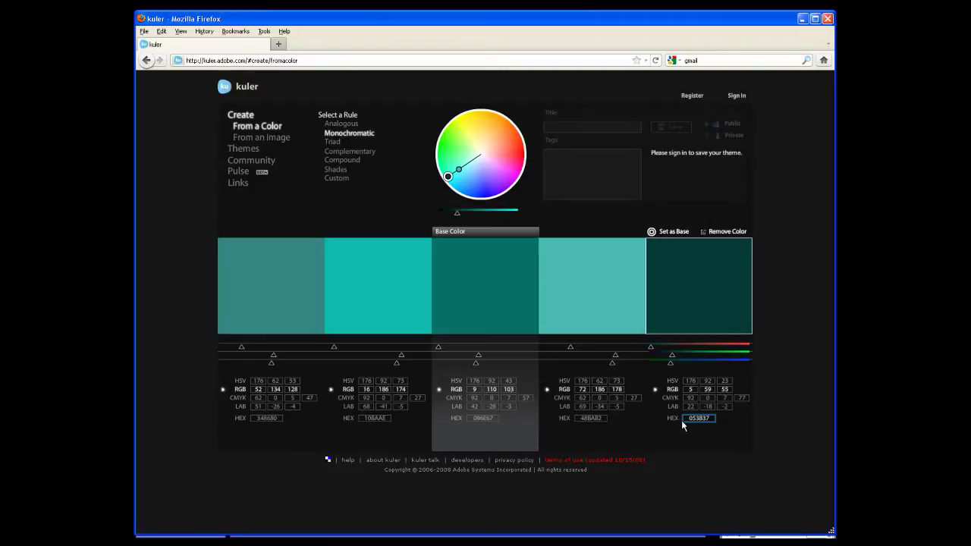
Set the background colour to 053B37 and the foreground colour to white
left_click(802, 18)
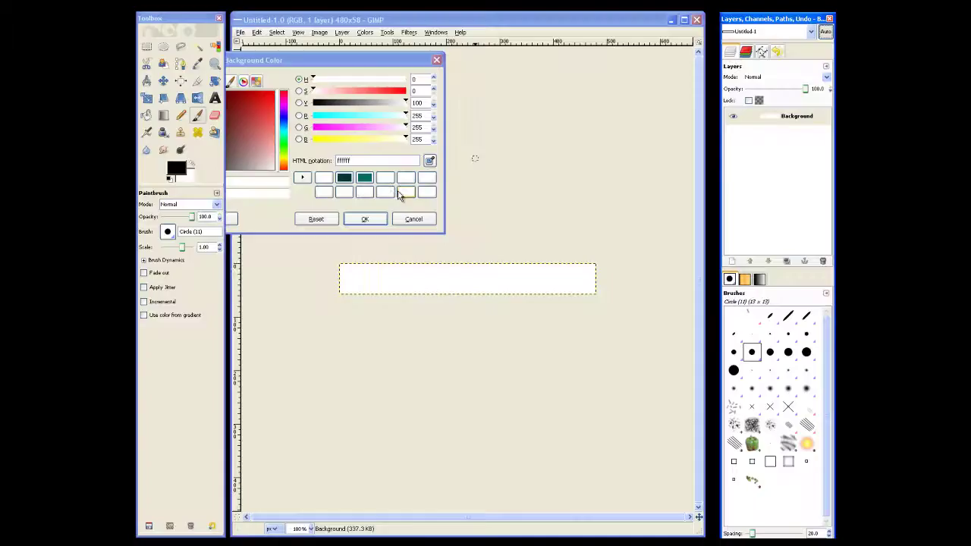
left_click(365, 177)
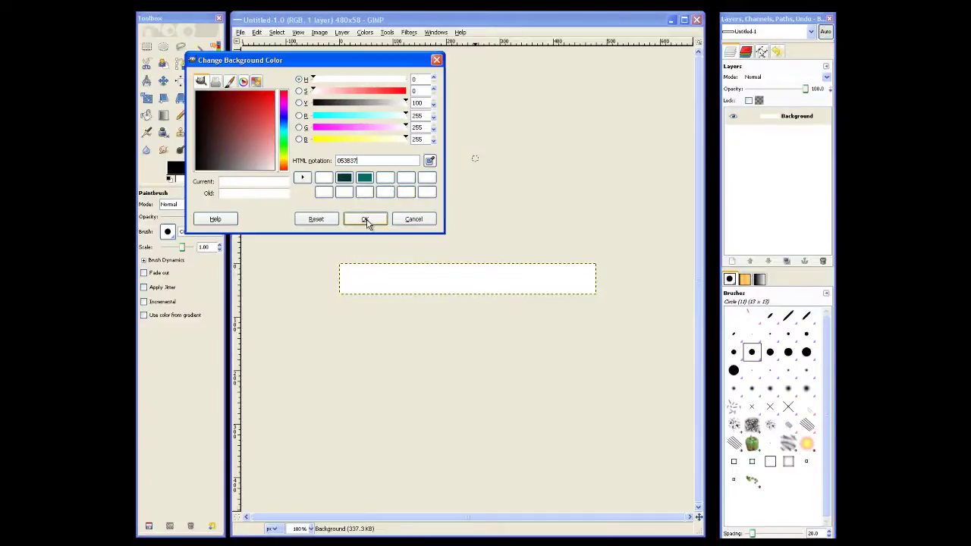
left_click(365, 218)
left_click(178, 168)
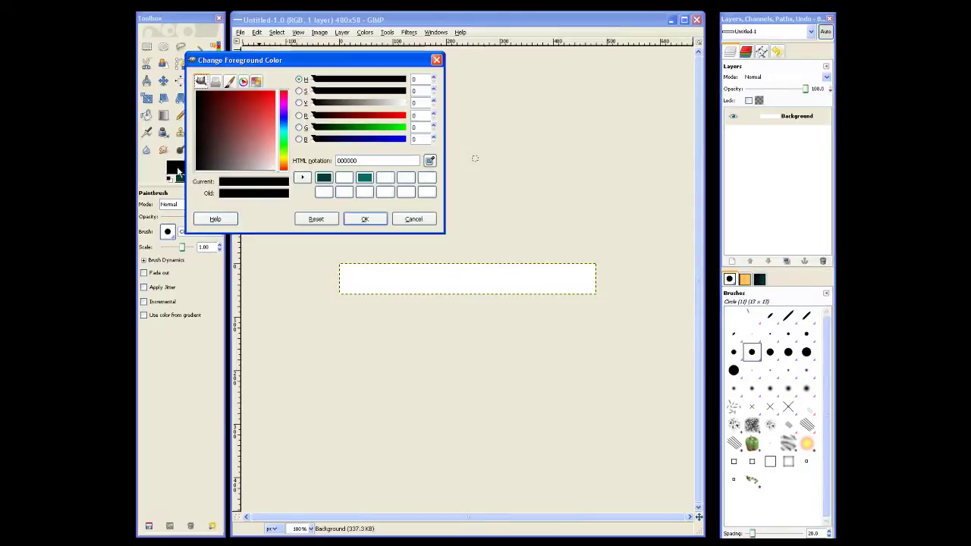
left_click(342, 180)
left_click(365, 219)
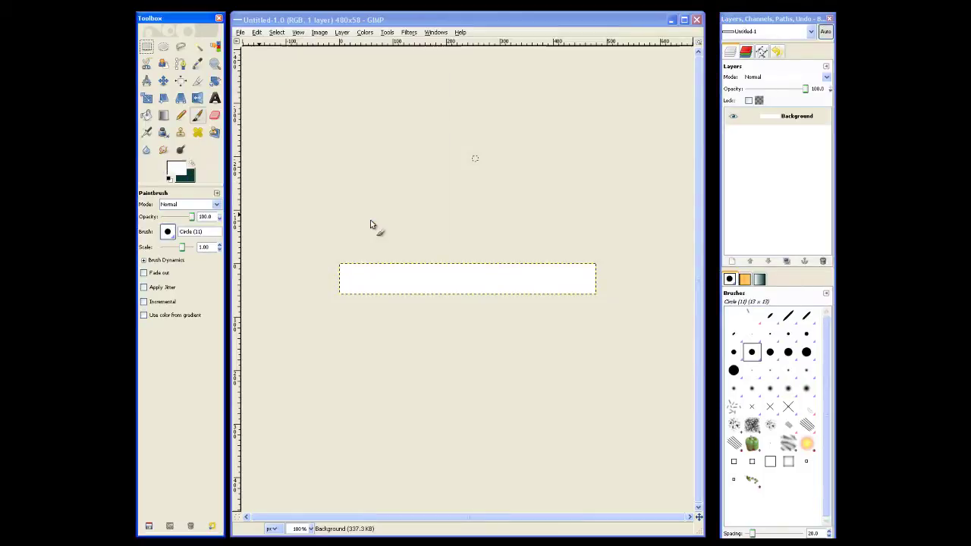
Fill the image with the dark teal background colour
right_click(371, 275)
mouse_move(390, 294)
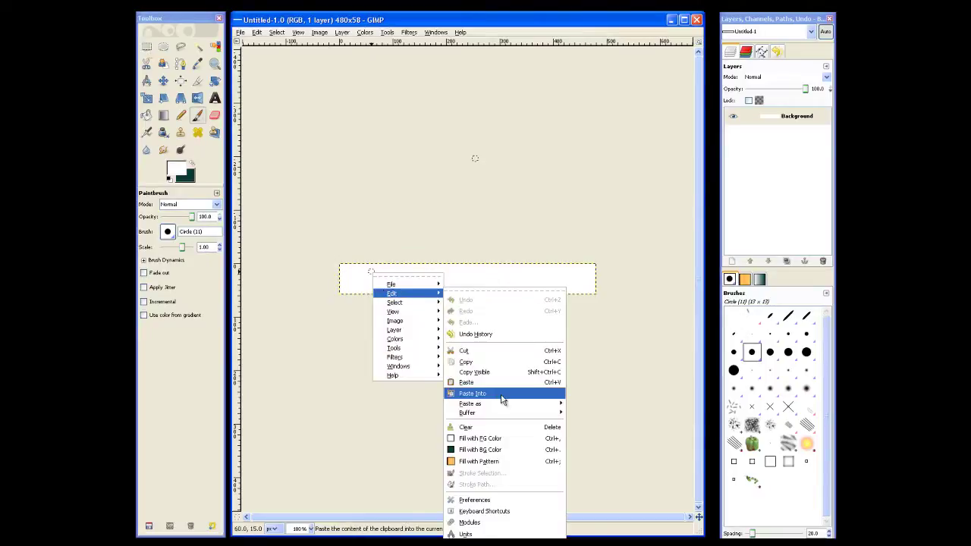
left_click(489, 450)
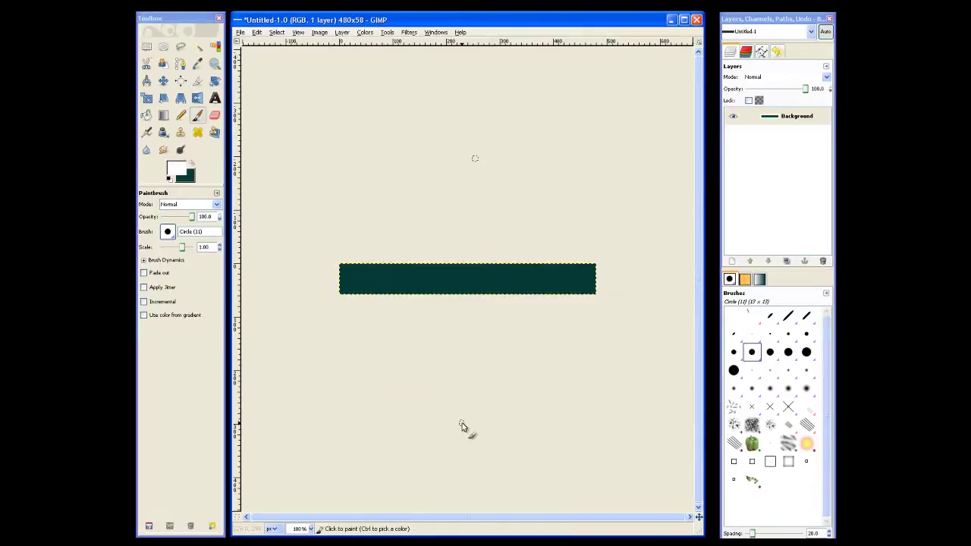
Add a transparent layer named '3d' and turn on Snap to Canvas Edges
left_click(342, 33)
left_click(340, 45)
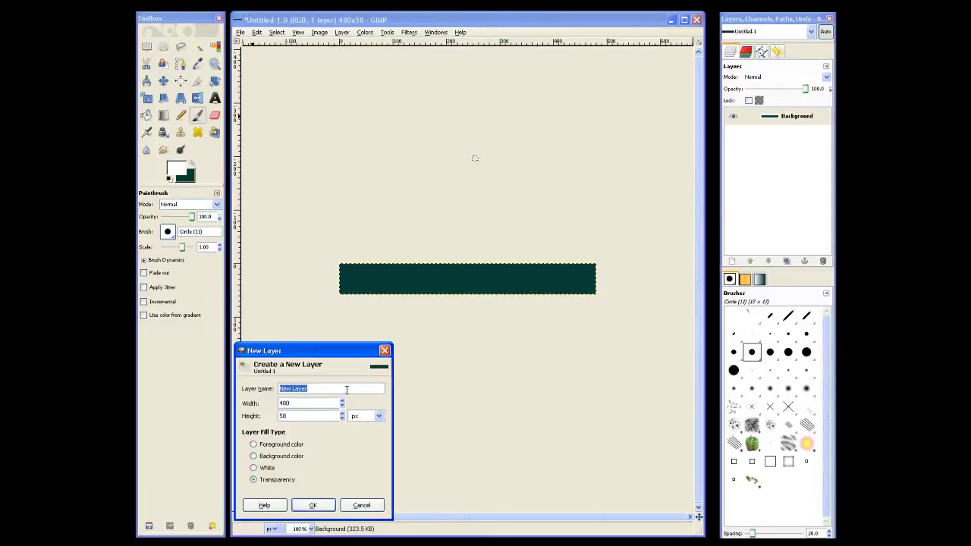
type("3d")
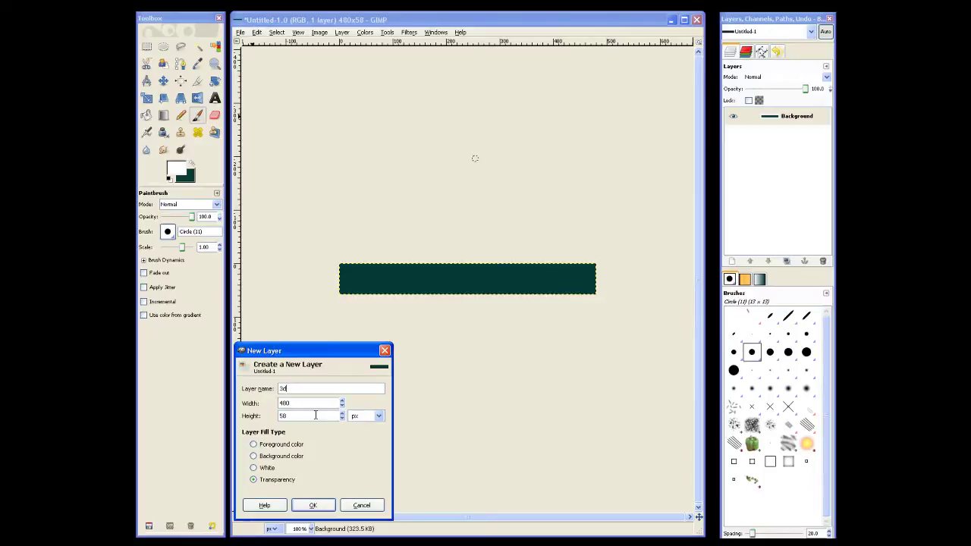
left_click(319, 506)
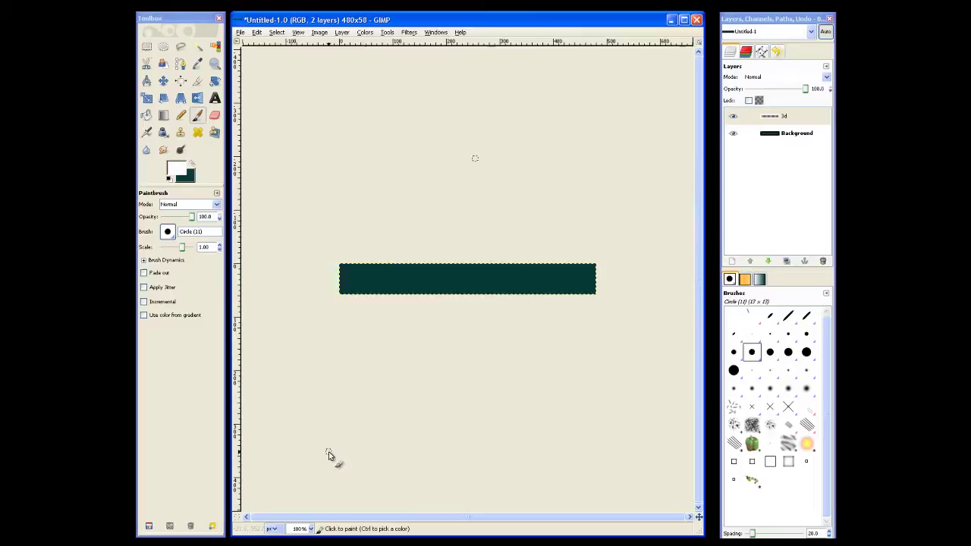
left_click(298, 33)
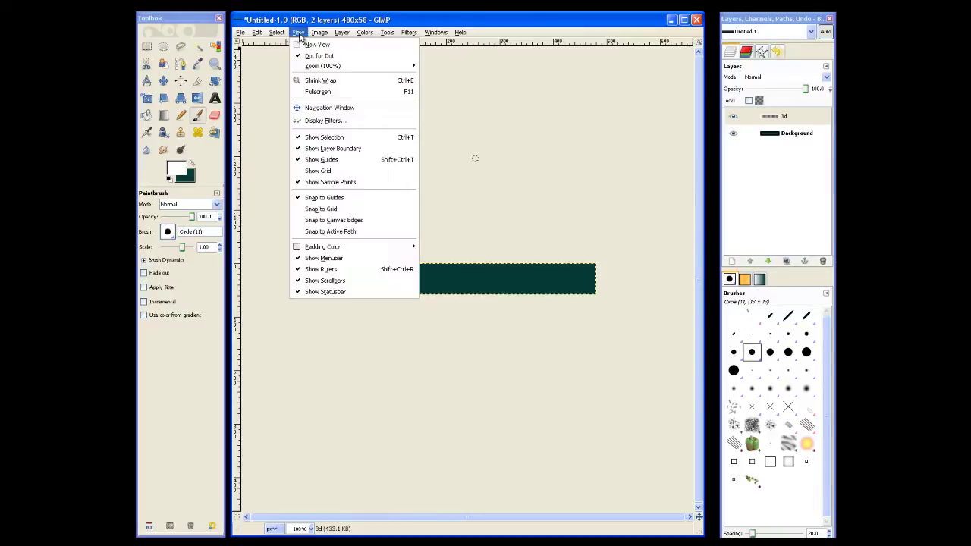
left_click(311, 220)
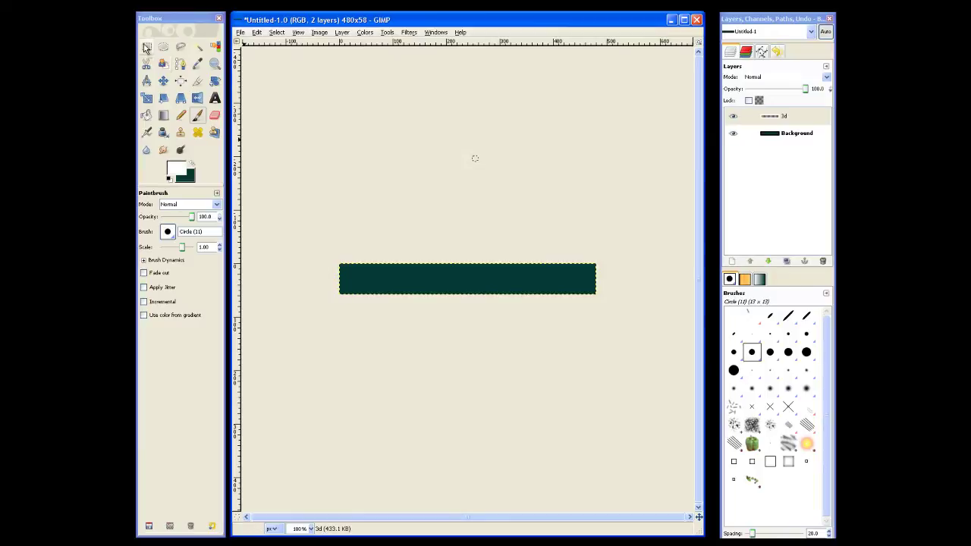
Draw a full-width rectangle selection over the bar's top half, height 31
left_click(146, 48)
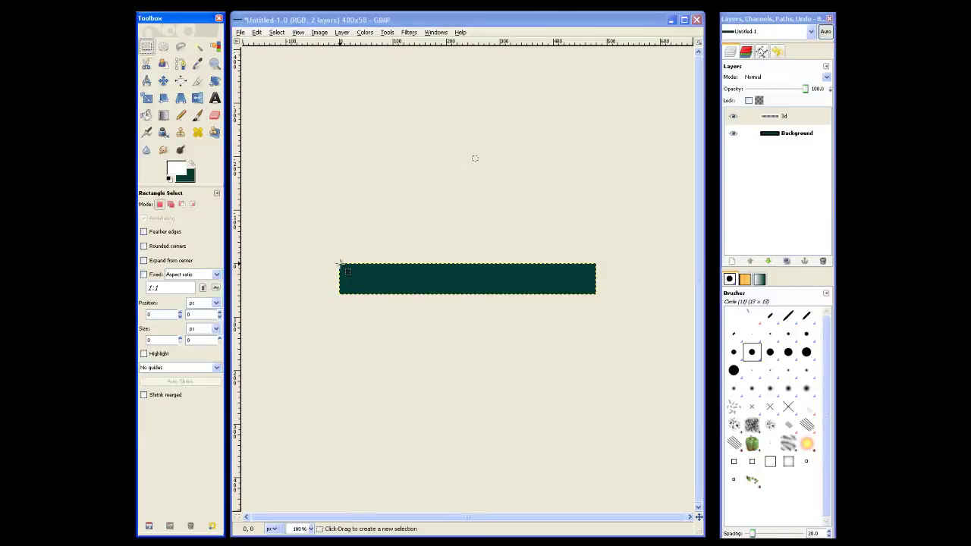
left_click_drag(340, 264, 602, 289)
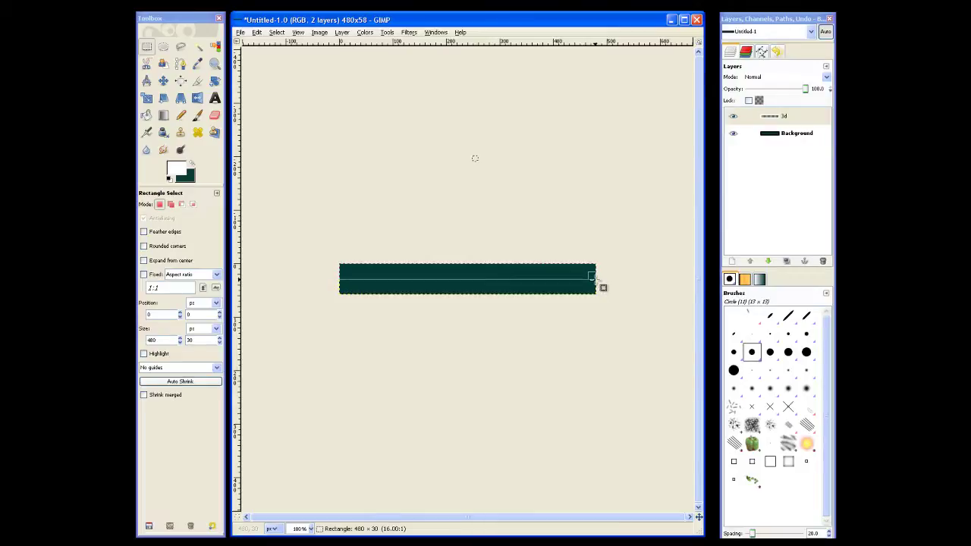
left_click_drag(602, 287, 600, 283)
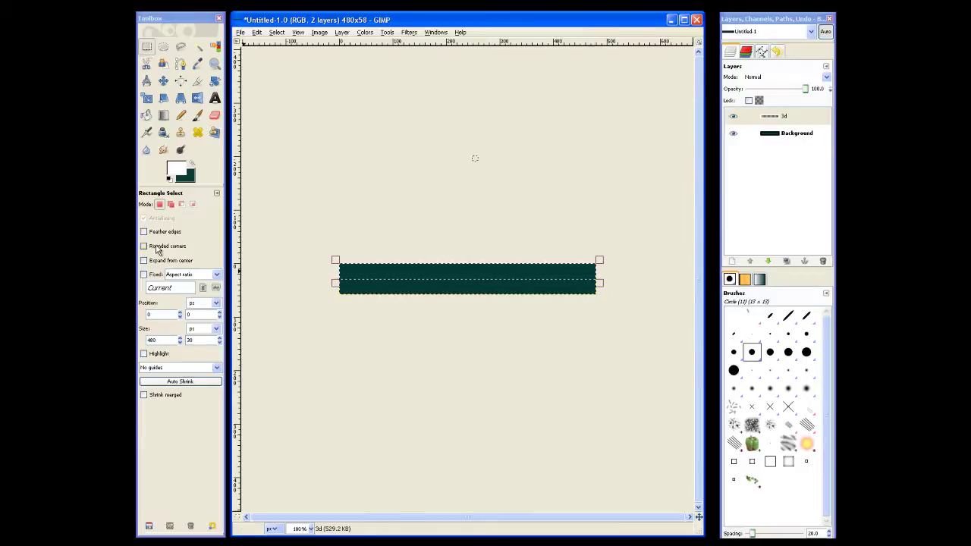
left_click(205, 341)
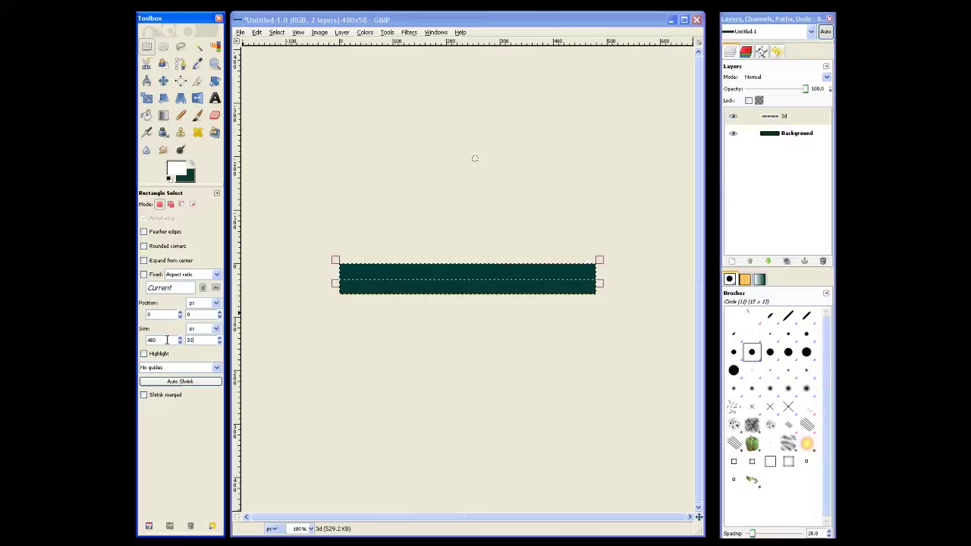
Shrink the top-half selection inward by 3 pixels
right_click(451, 281)
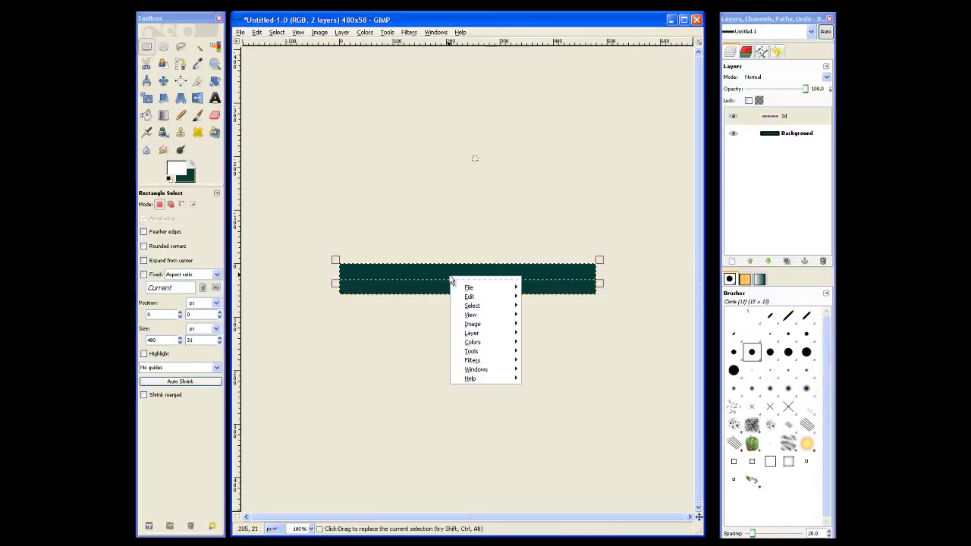
right_click(436, 280)
right_click(437, 279)
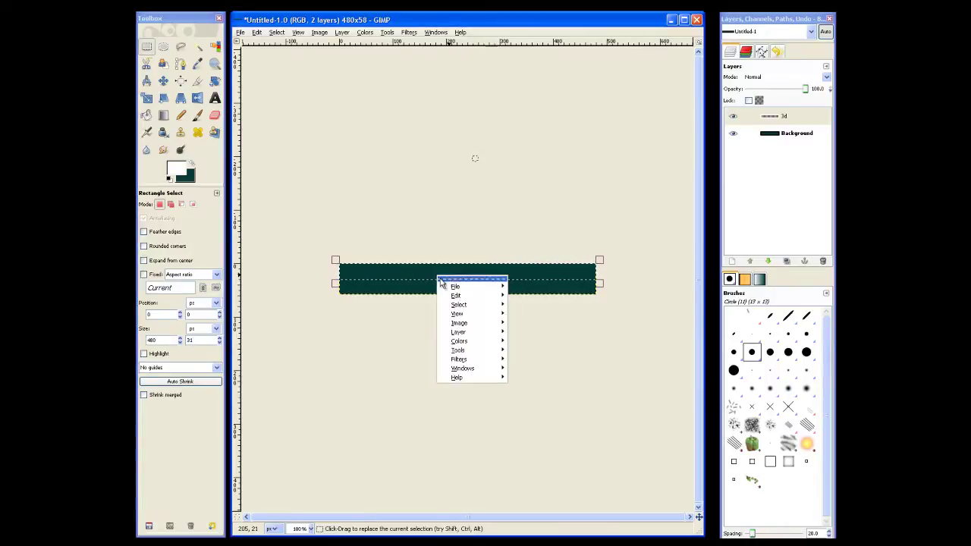
mouse_move(454, 307)
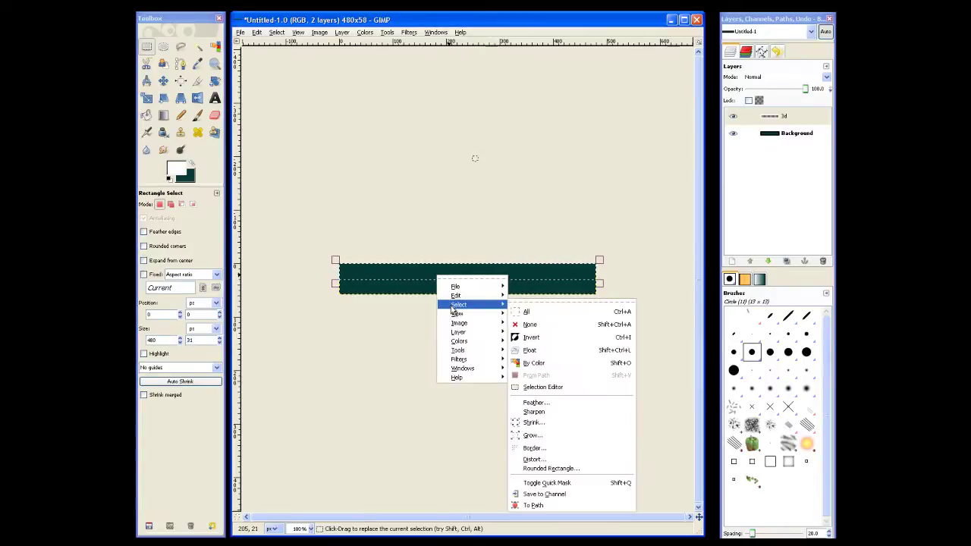
left_click(559, 423)
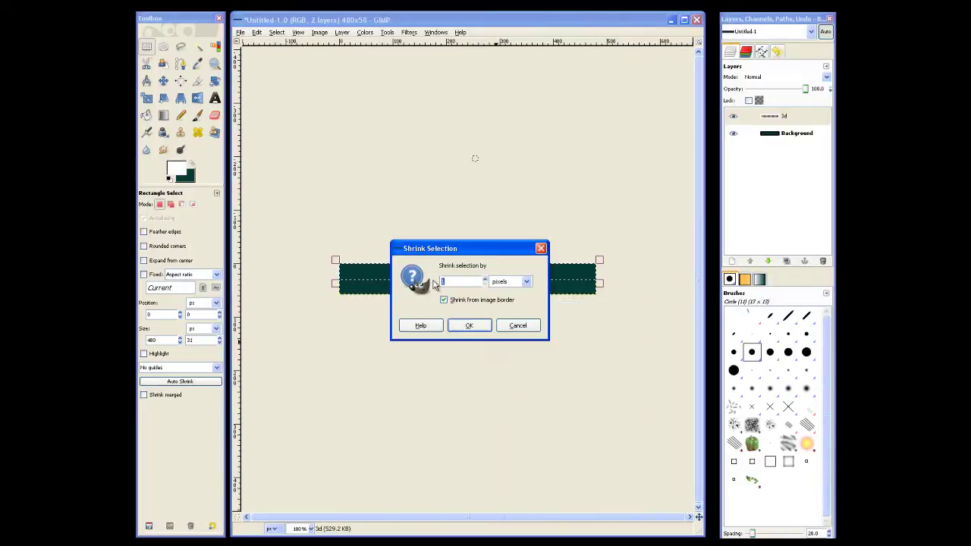
type("3")
key("Return")
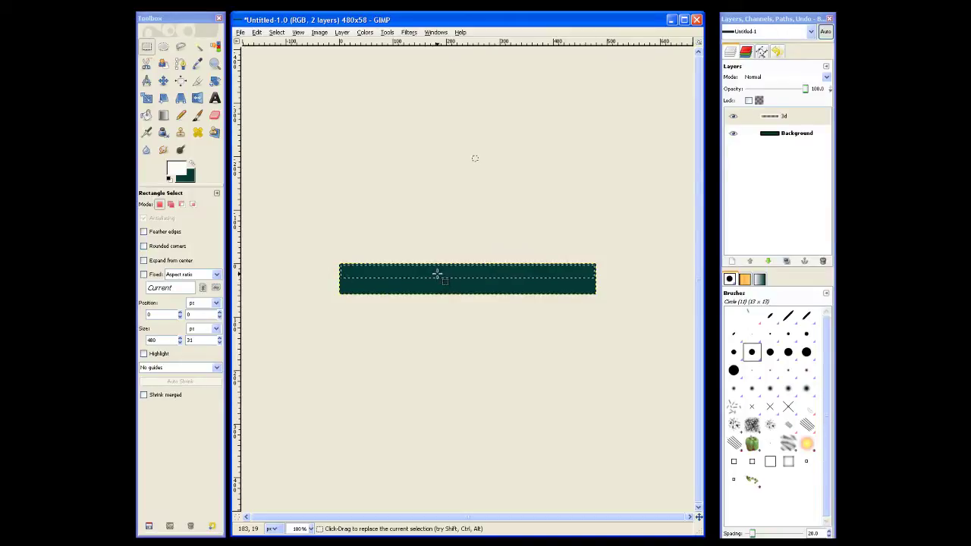
right_click(439, 279)
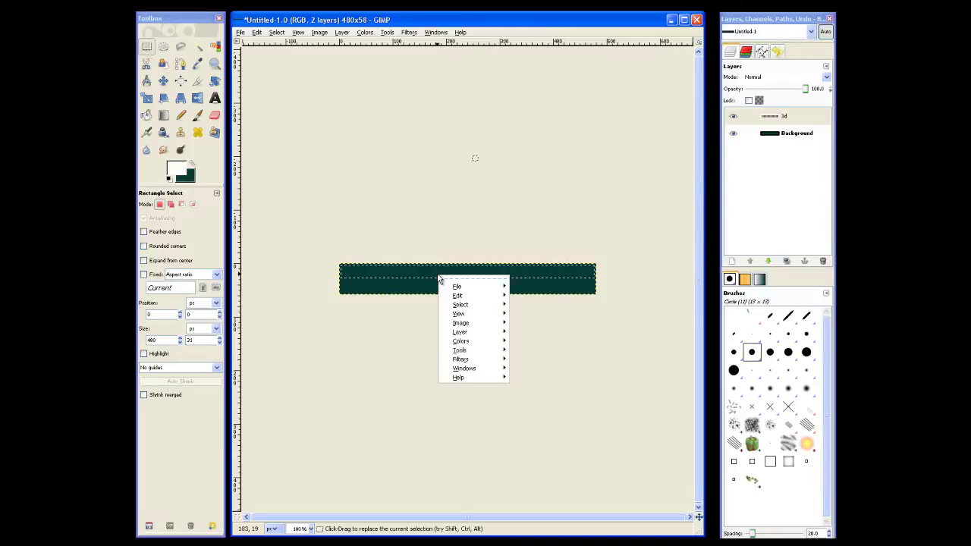
left_click(325, 205)
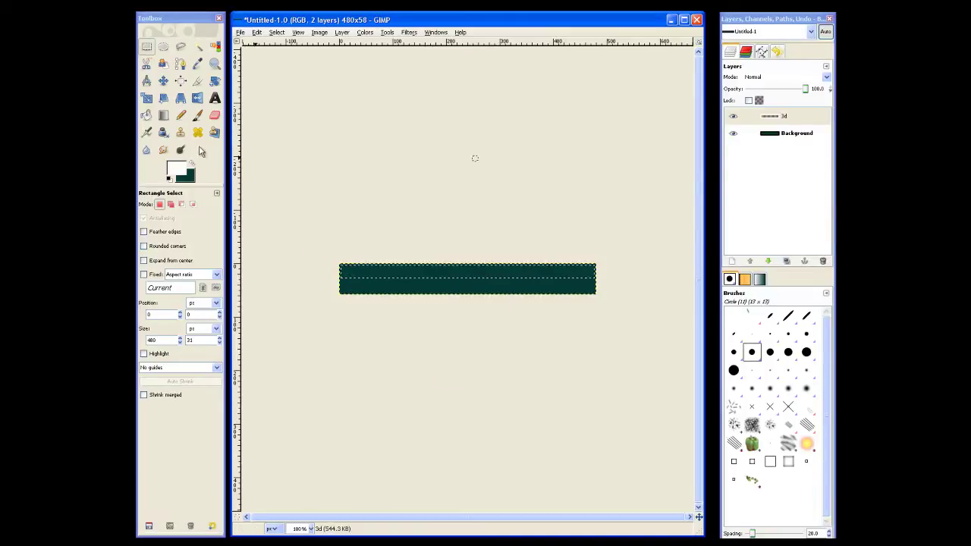
Blend a gloss gradient down the selected top half and set the 3d layer opacity to 84.1
left_click(163, 119)
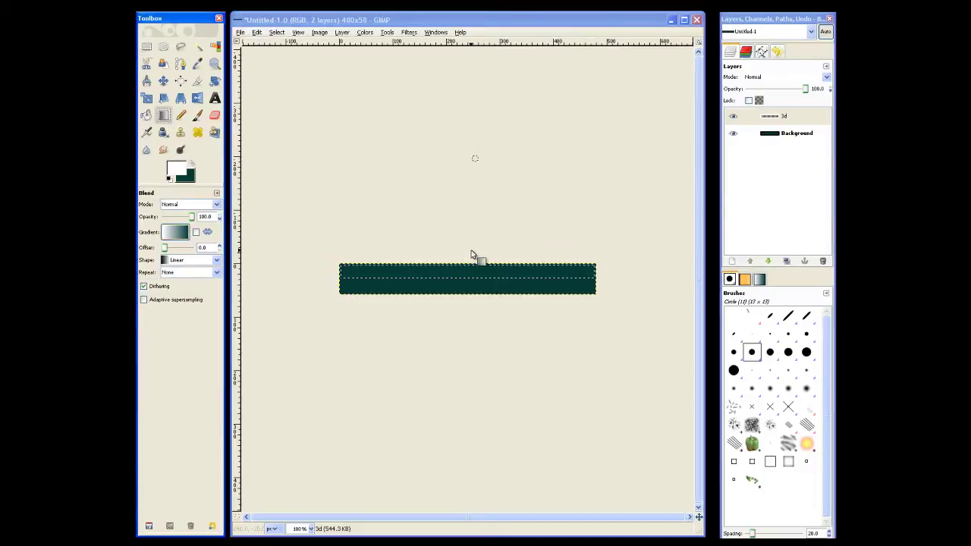
left_click_drag(469, 253, 470, 282)
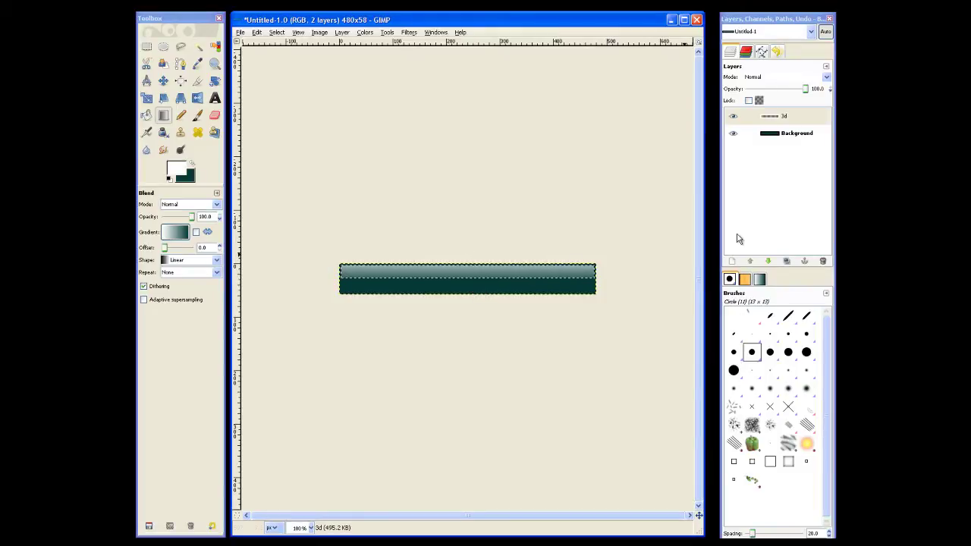
mouse_move(806, 90)
left_mouse_down()
mouse_move(772, 93)
mouse_move(790, 91)
left_mouse_up()
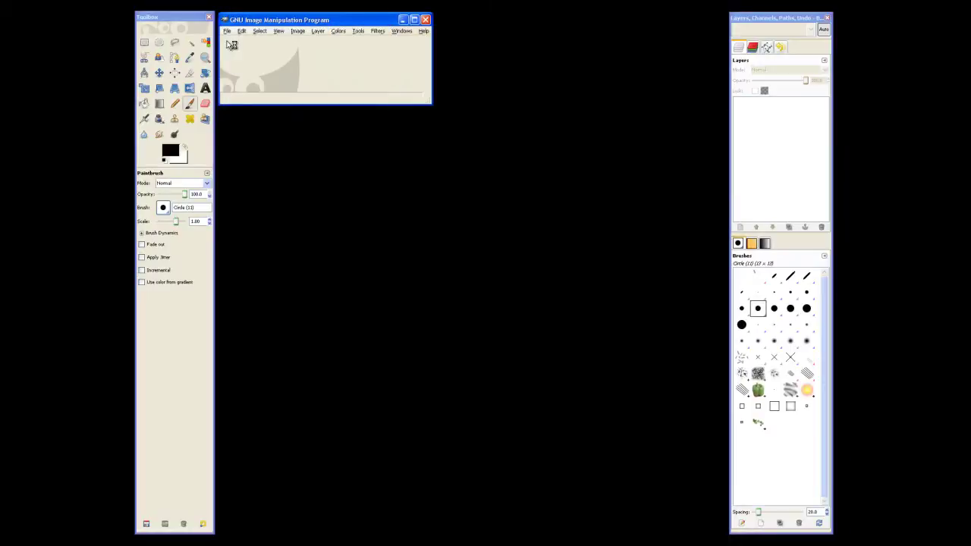
Create a new 160 × 100 image filled with transparency
left_click(227, 31)
left_click(230, 43)
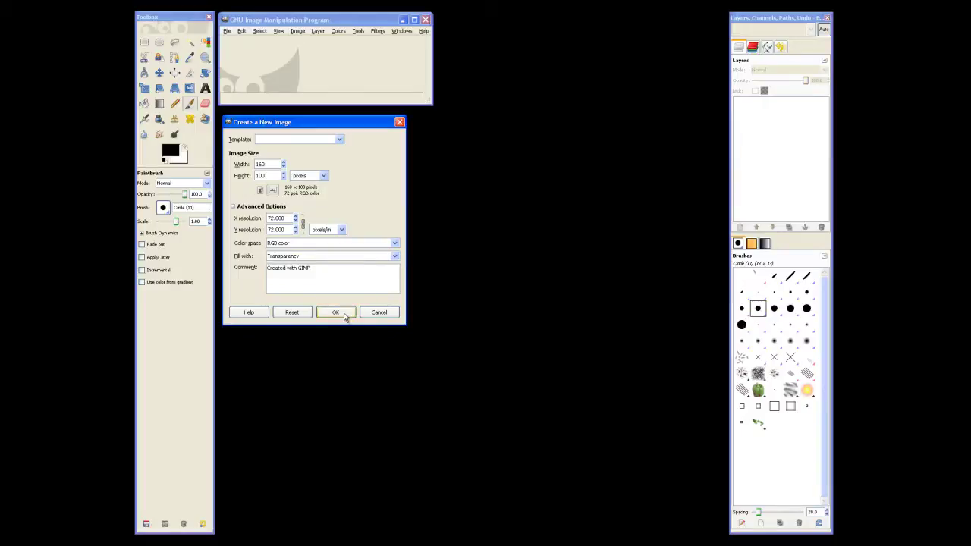
left_click(336, 313)
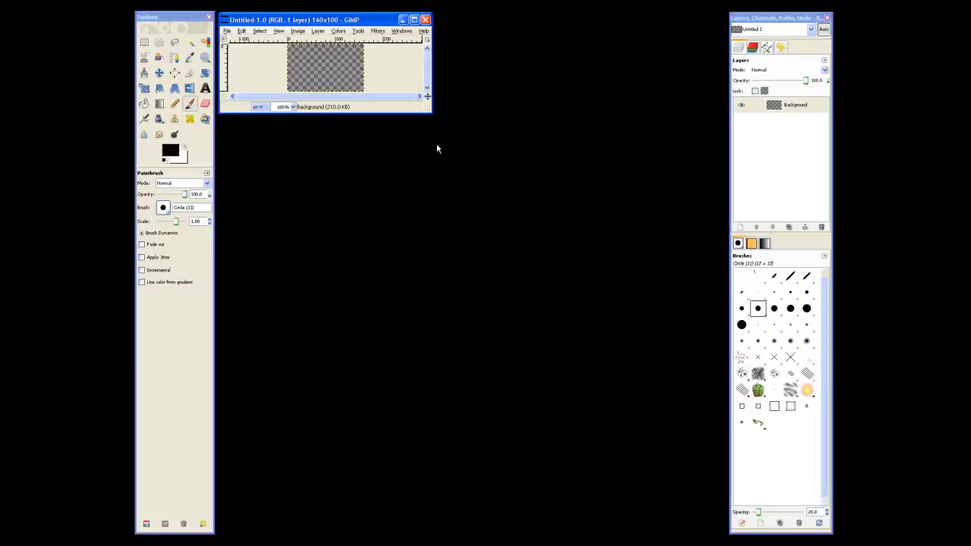
Enlarge the image window, zoom to 400%, and enable Snap to Canvas Edges
left_click_drag(430, 112, 723, 532)
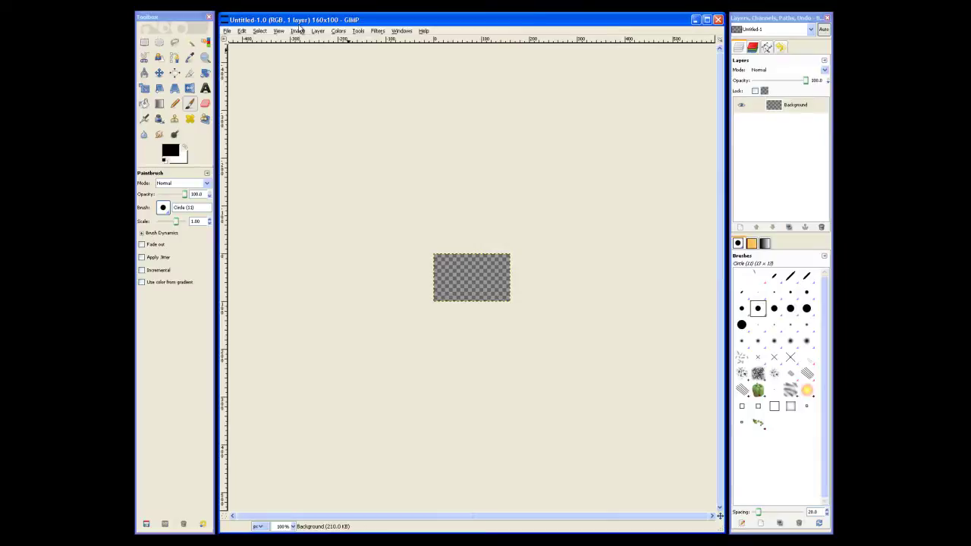
left_click(278, 32)
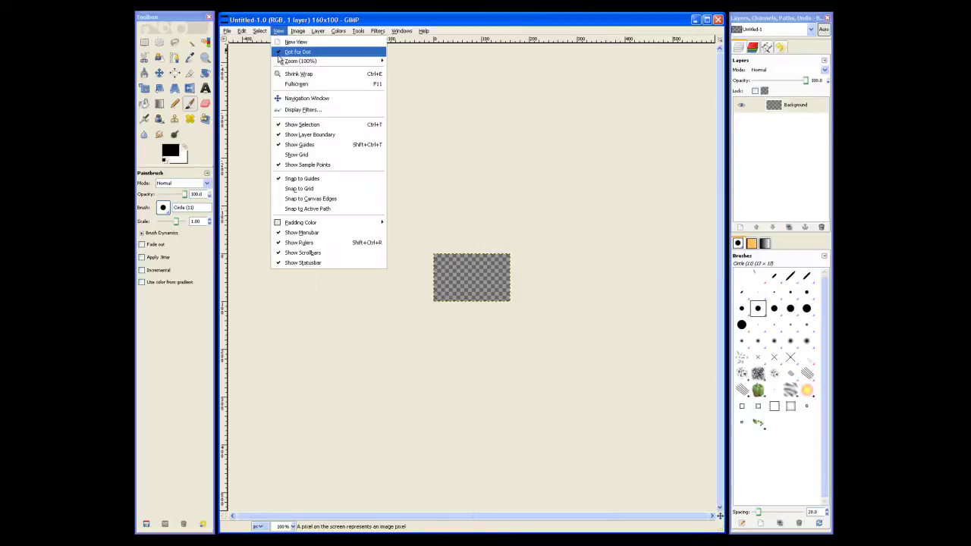
mouse_move(360, 61)
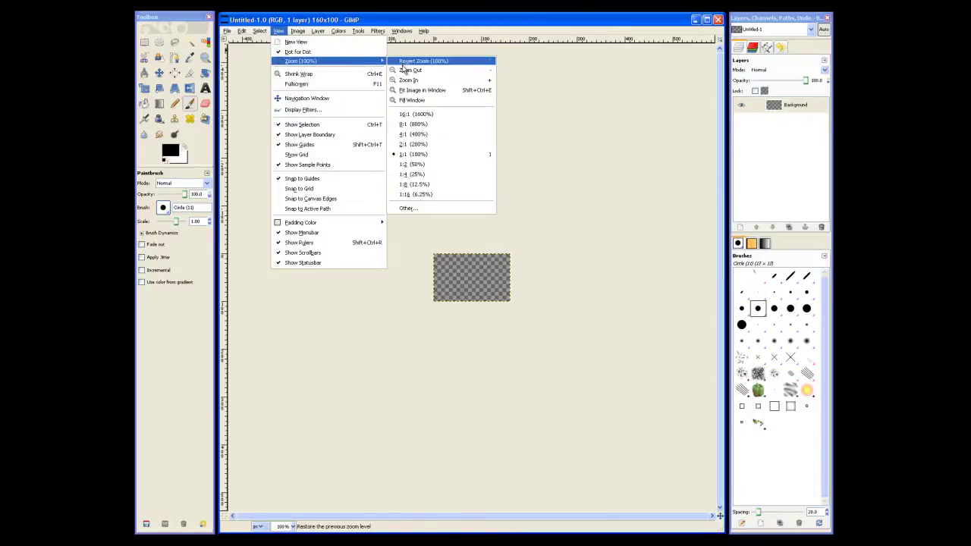
left_click(409, 135)
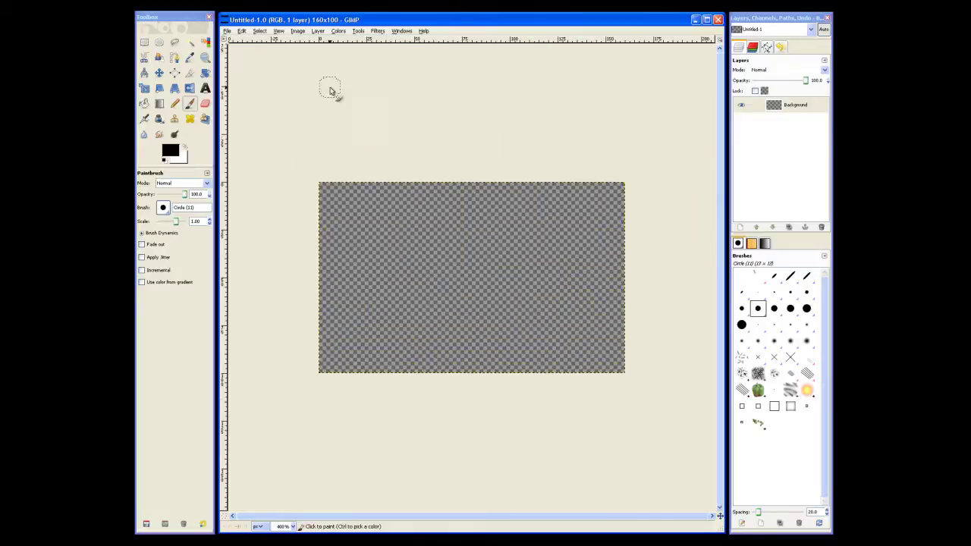
left_click(276, 31)
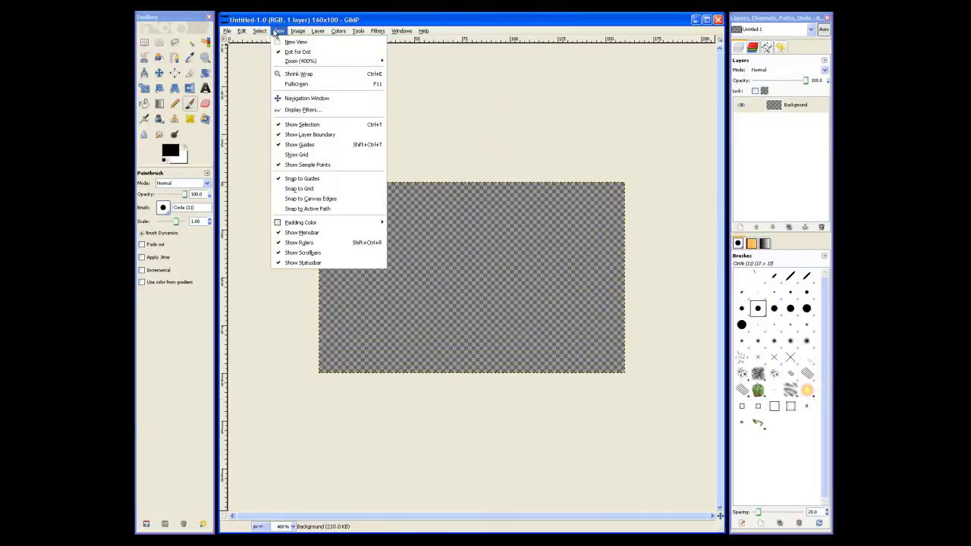
left_click(336, 198)
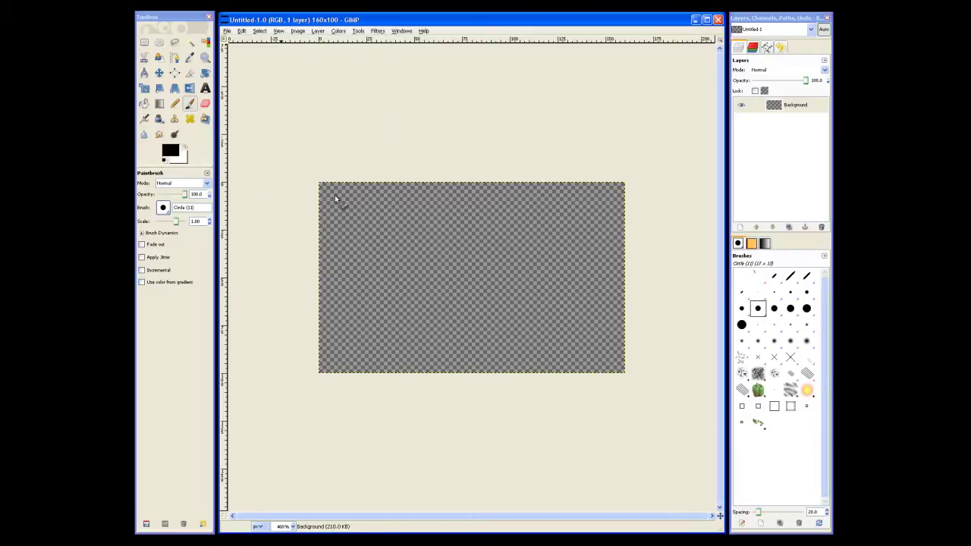
left_click(144, 42)
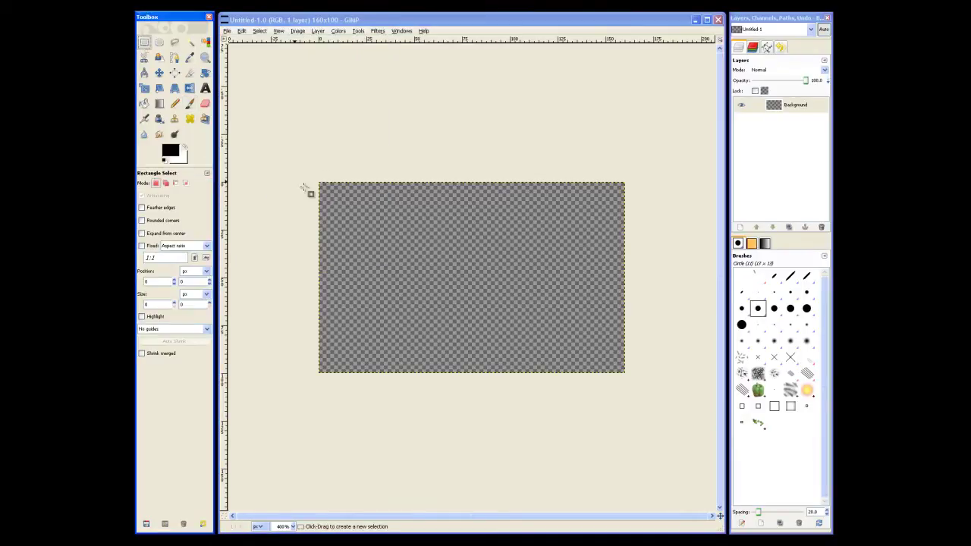
Select the whole image with corners rounded to radius 15, then copy hex 053B37 from Kuler
left_click_drag(319, 183, 632, 380)
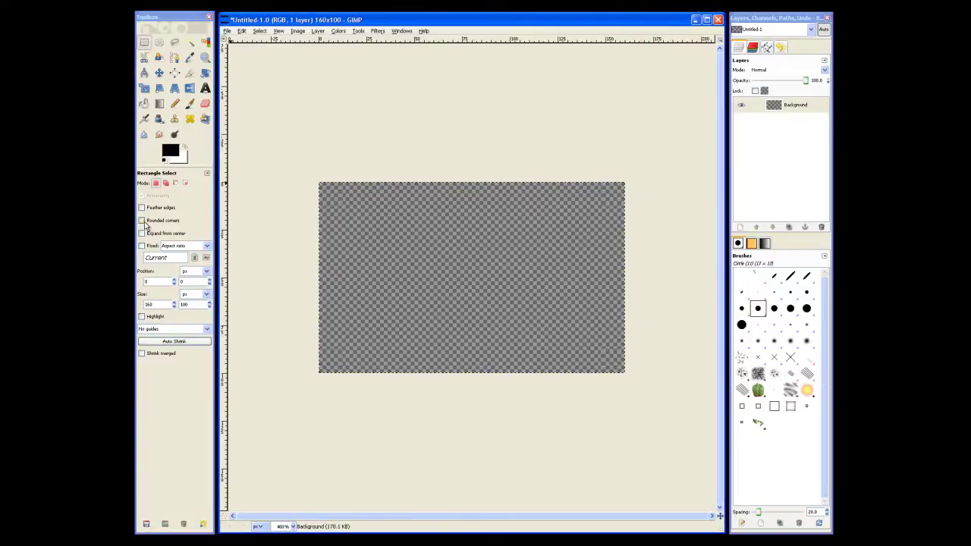
left_click(146, 221)
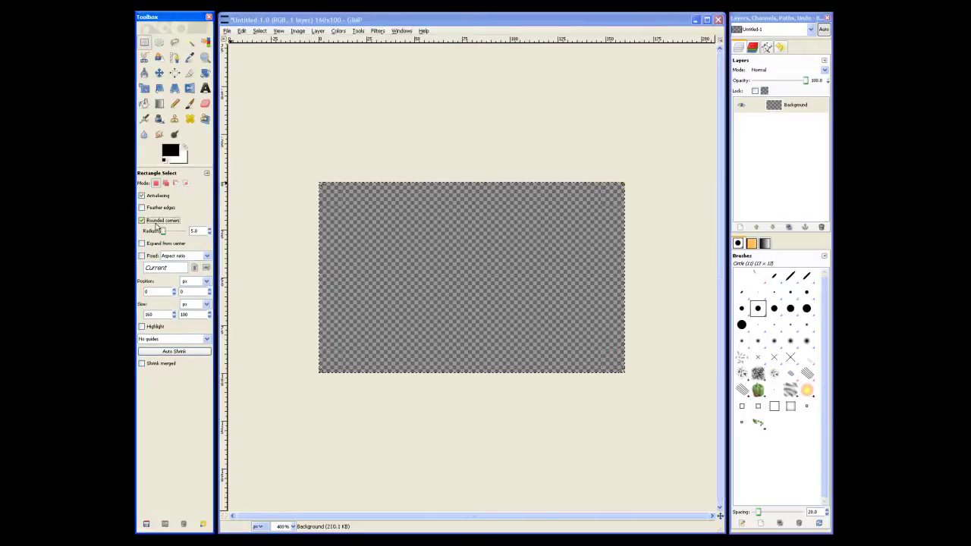
left_click(192, 231)
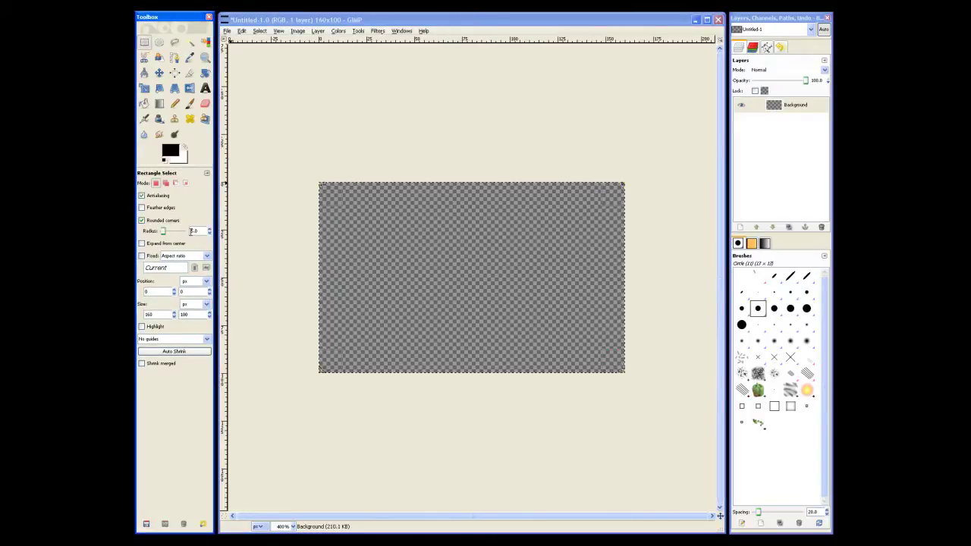
type("1")
key("Return")
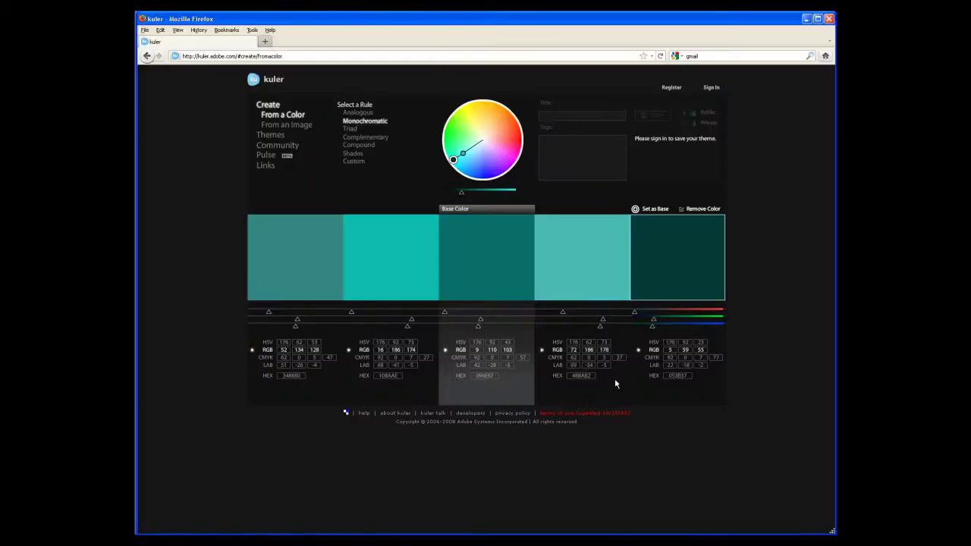
left_click(687, 376)
left_click(806, 18)
Set the background colour to the pasted dark teal hex code and the foreground colour to white
left_click(182, 157)
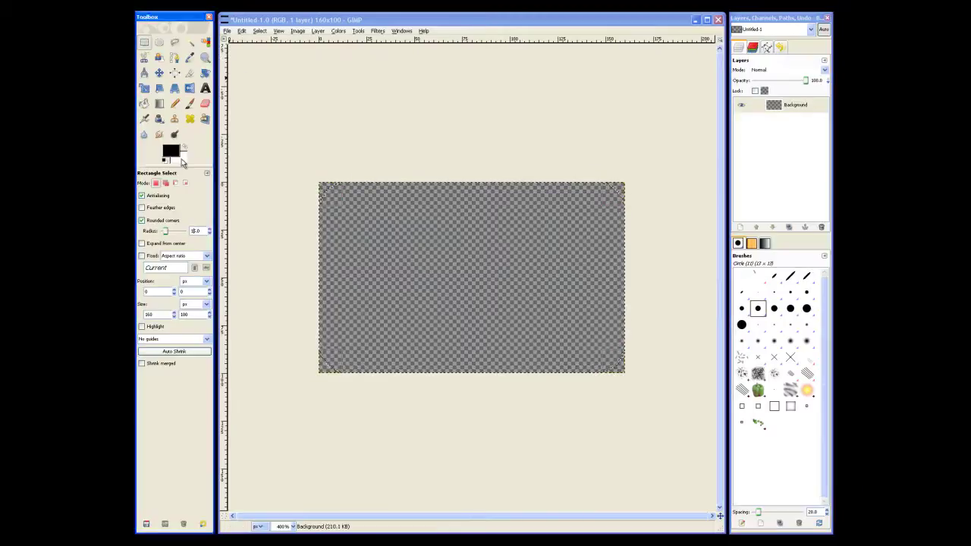
type("053B37")
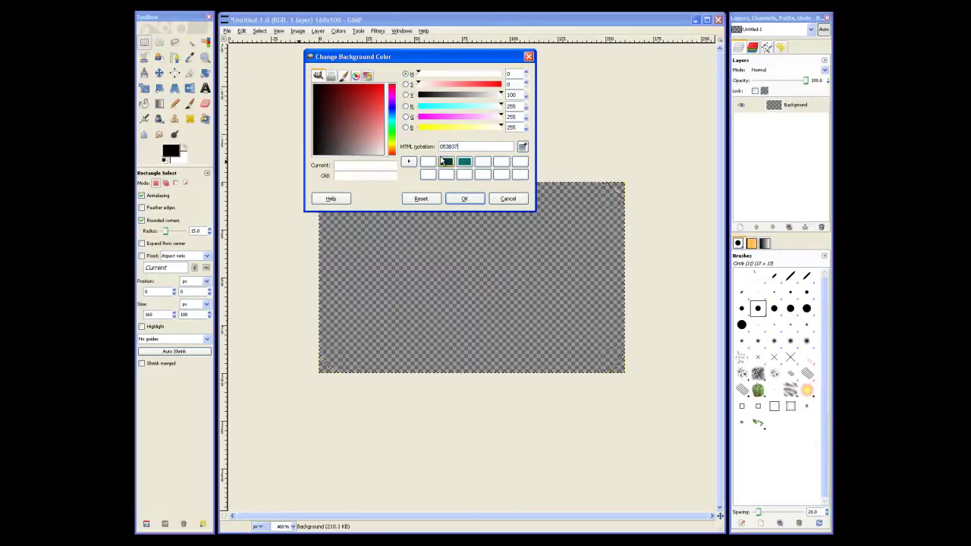
left_click(476, 199)
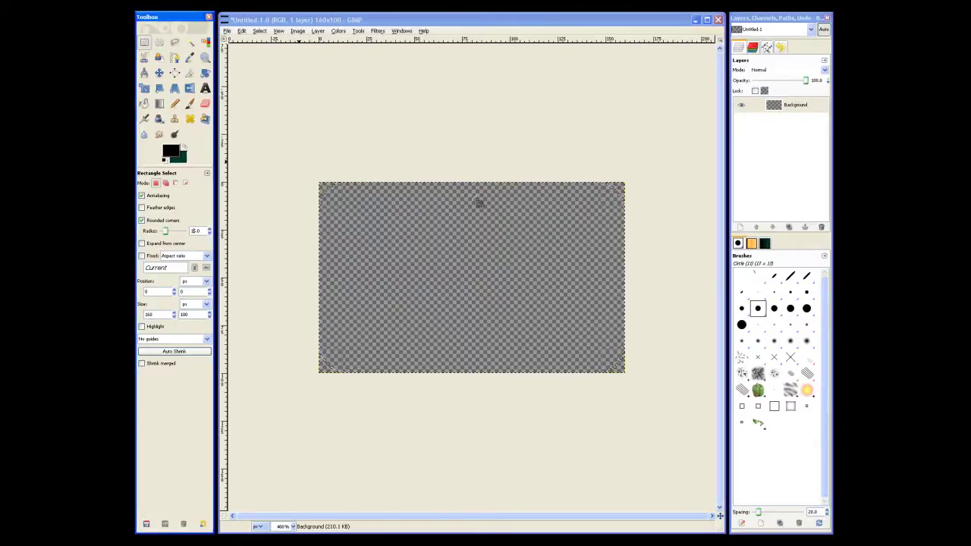
left_click(170, 150)
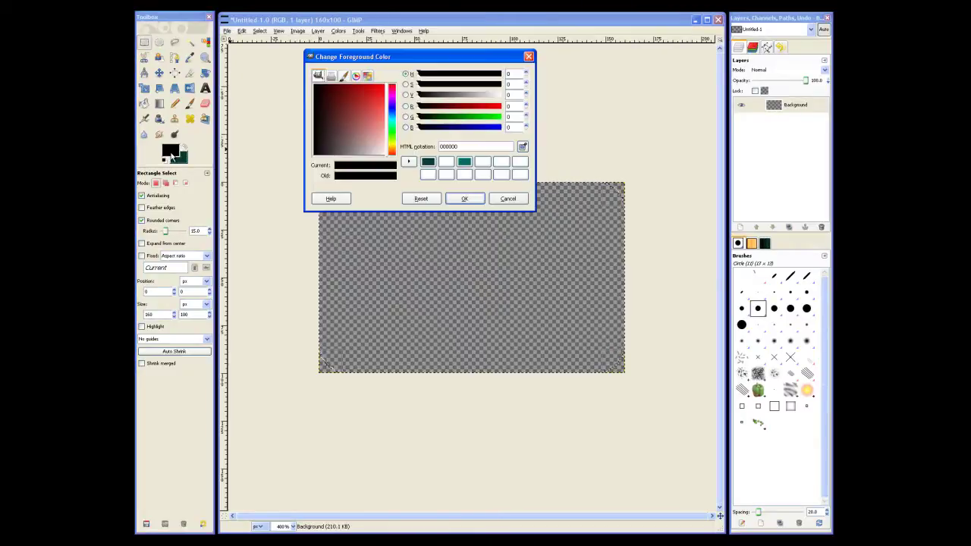
left_click(428, 175)
left_click(465, 199)
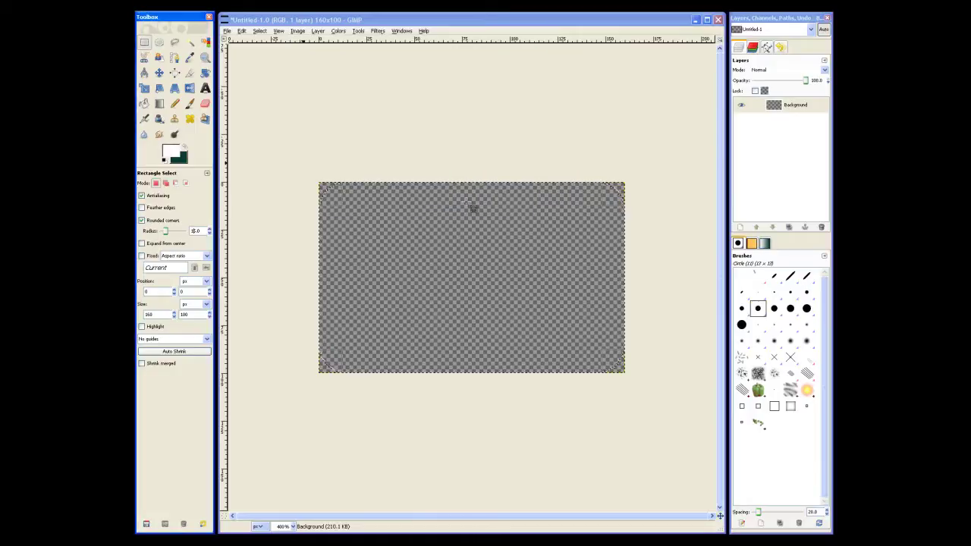
Fill the rounded rectangle selection with the dark teal background colour
right_click(453, 265)
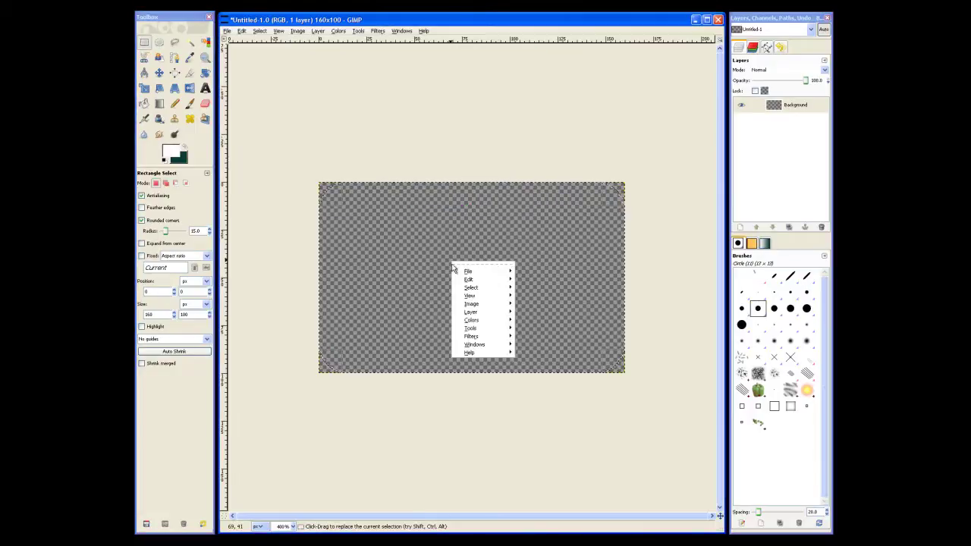
mouse_move(456, 283)
left_click(572, 420)
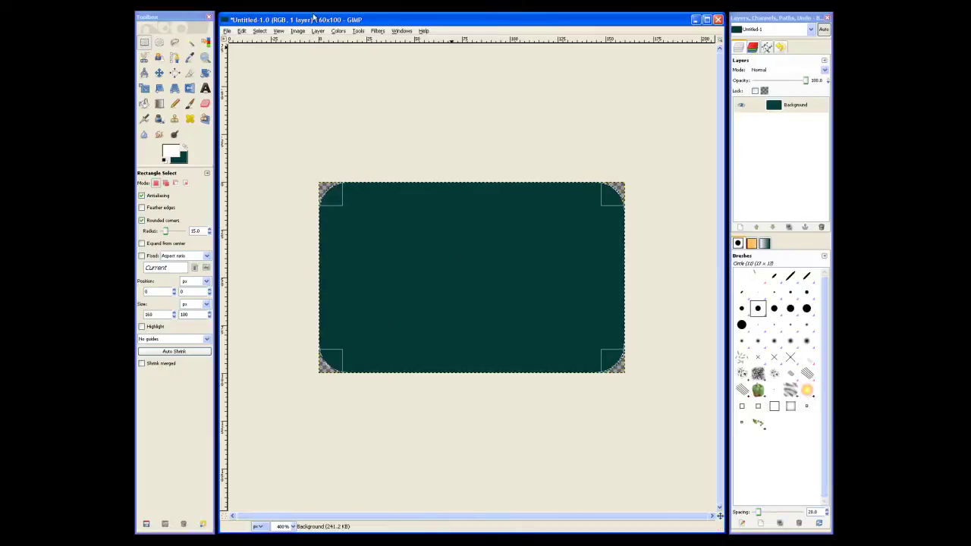
Clear the selection and add a new transparent layer named '3d'
left_click(260, 32)
left_click(267, 55)
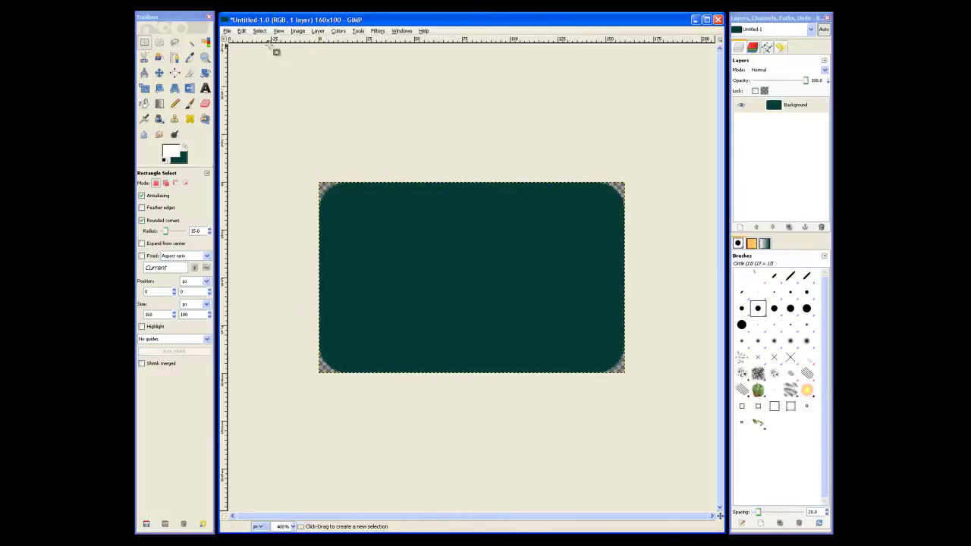
left_click(319, 31)
left_click(328, 43)
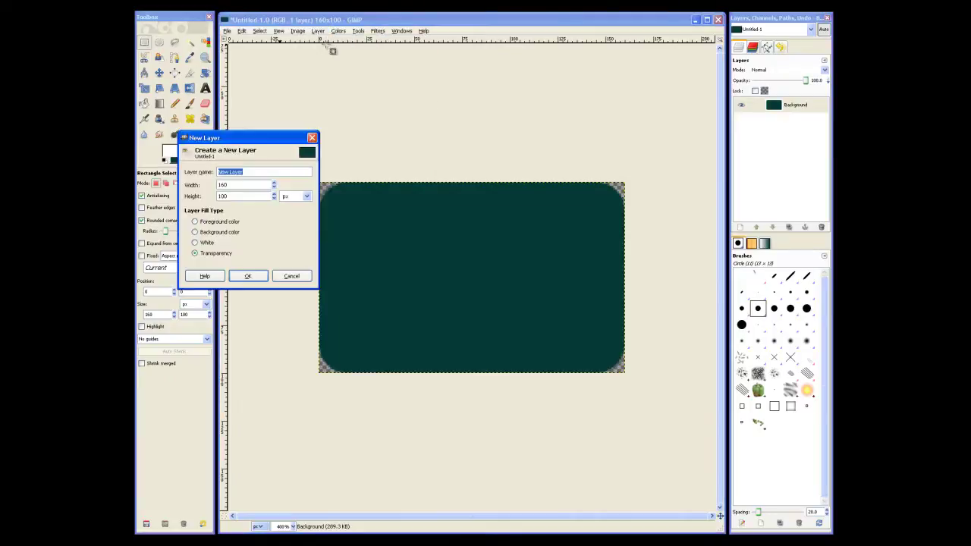
type("3d")
key("Return")
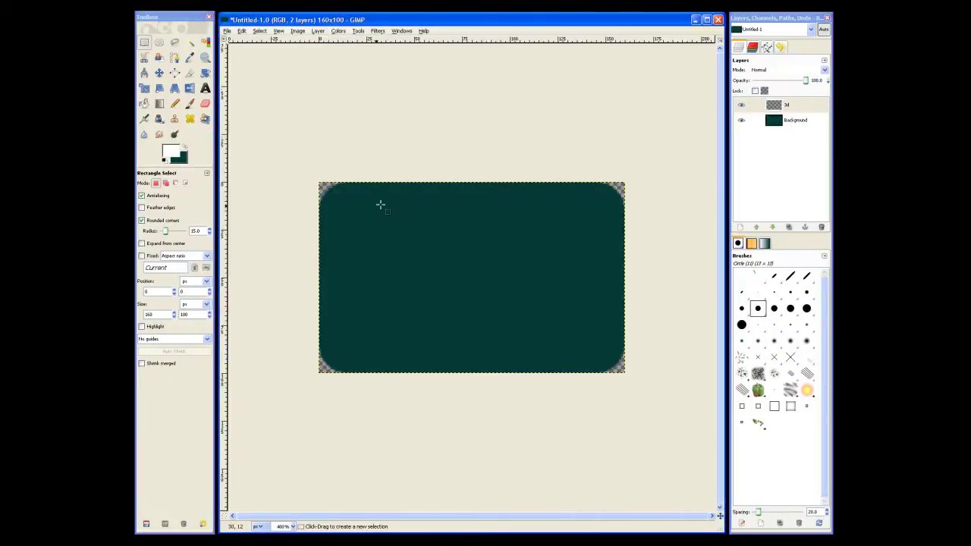
Draw a 160×75 rounded selection from the top-left corner and shrink it by 3 pixels
left_click(144, 43)
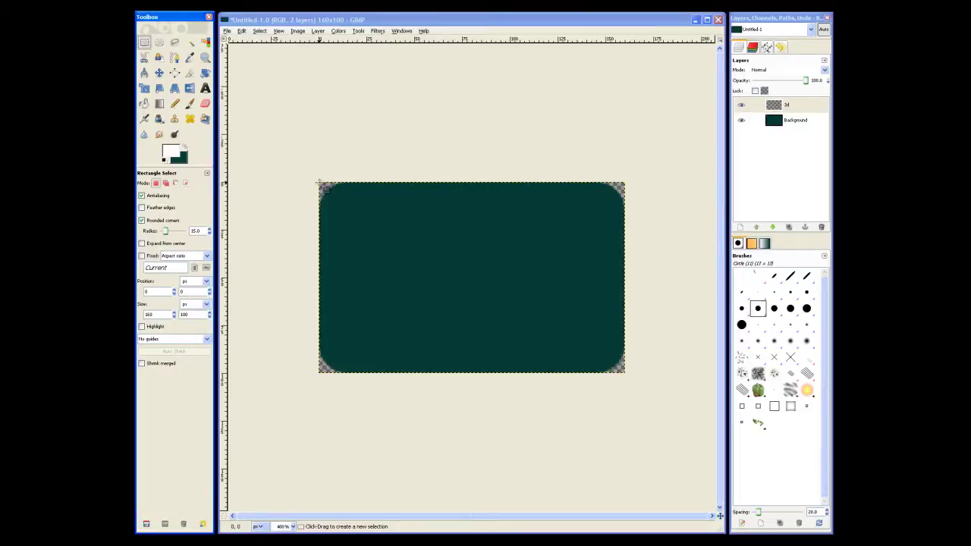
left_click_drag(320, 184, 623, 319)
left_click(186, 314)
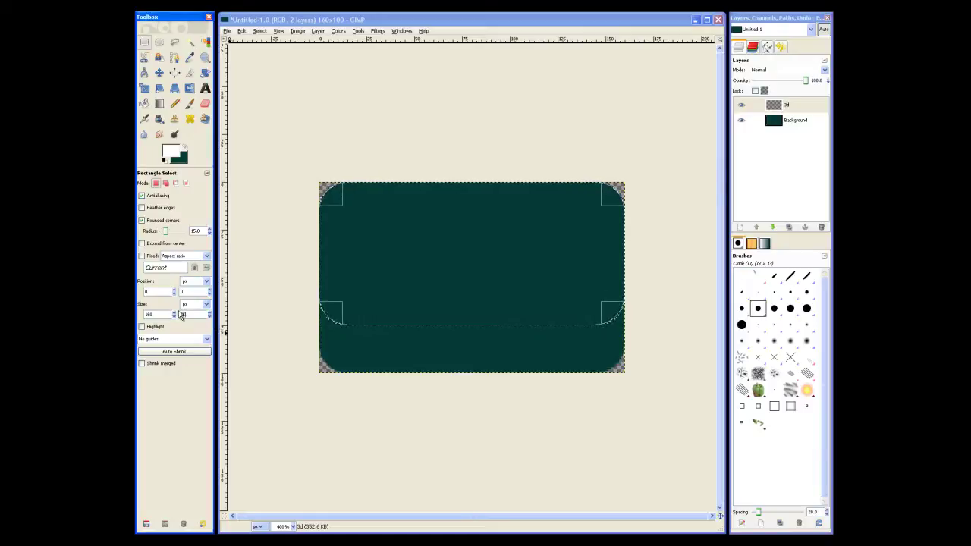
right_click(471, 253)
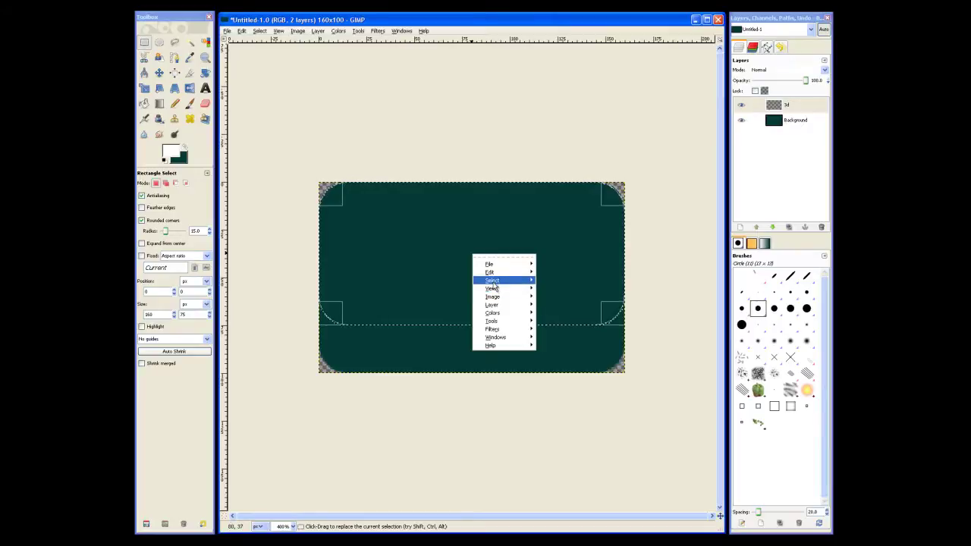
mouse_move(494, 282)
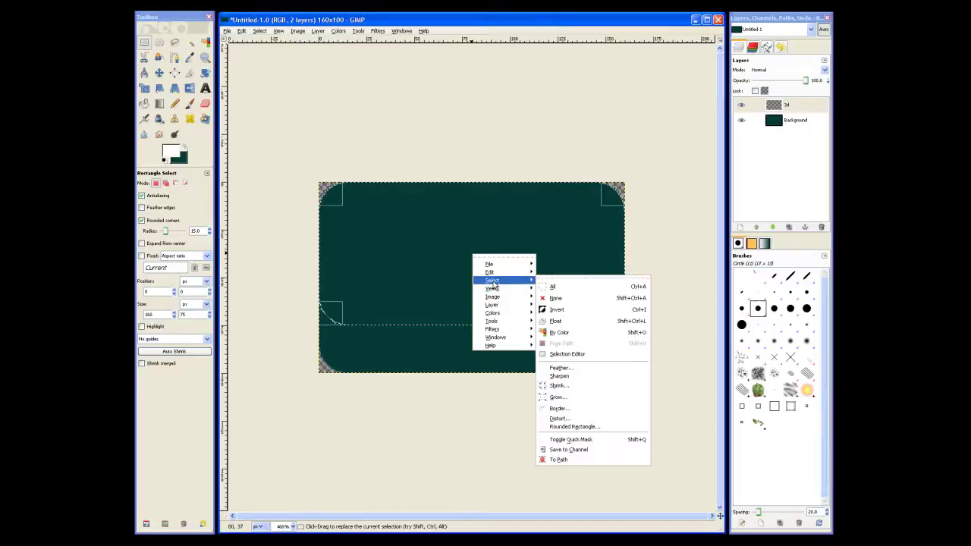
left_click(572, 386)
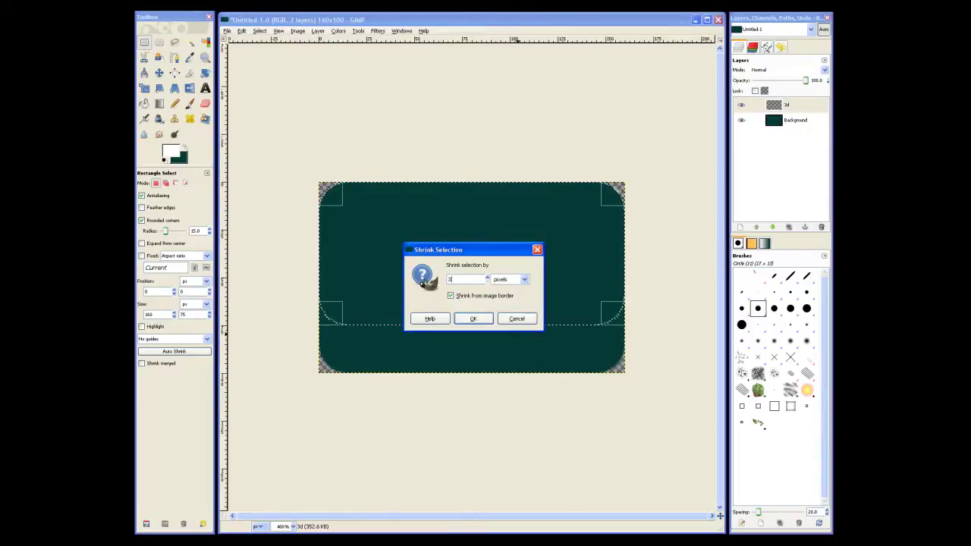
left_click(473, 318)
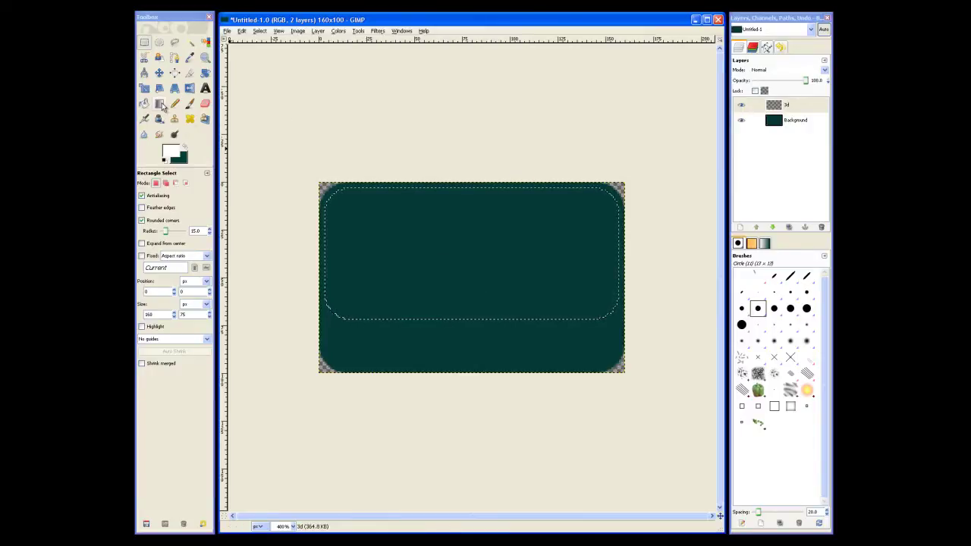
Fill the selection with a top-to-bottom light-to-teal gradient and lower the 3d layer's opacity to 53.3
left_click(161, 106)
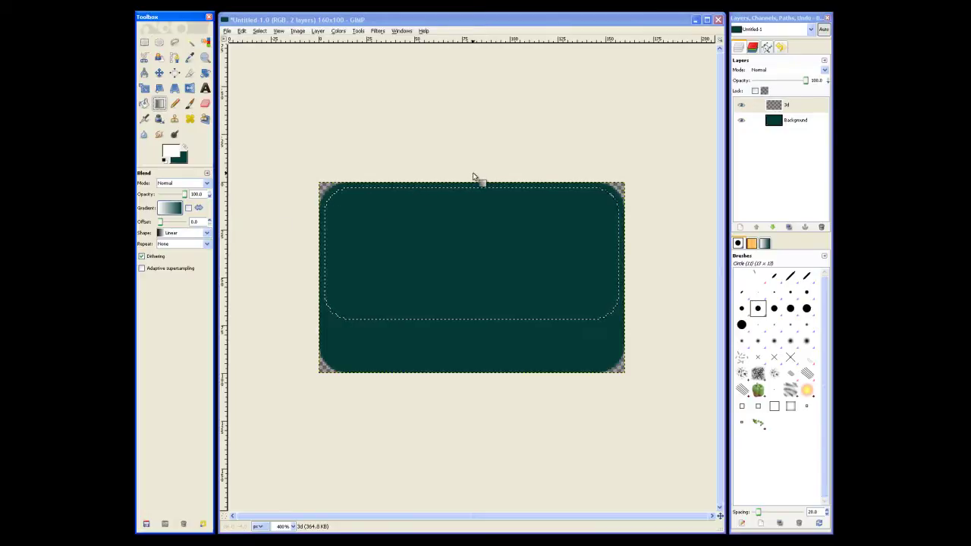
left_click_drag(473, 173, 473, 325)
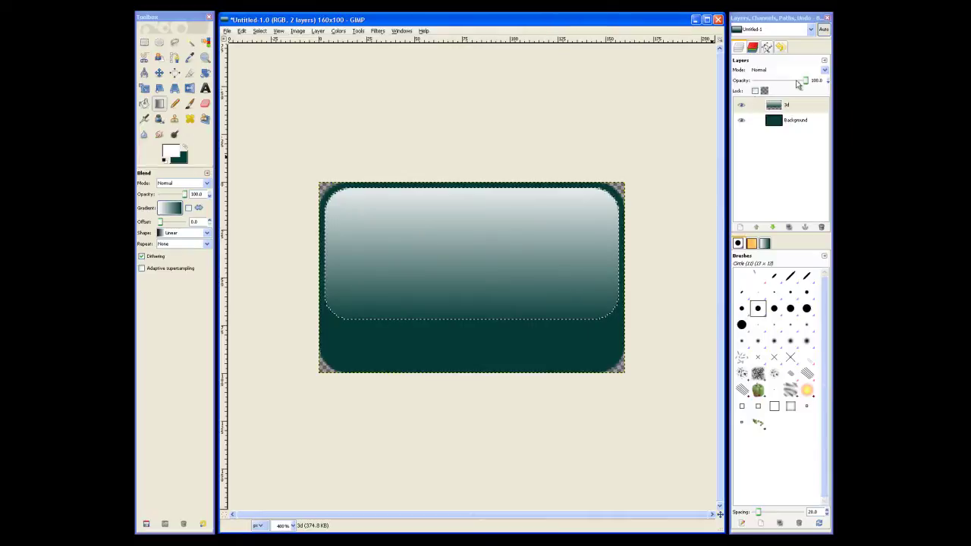
left_click_drag(805, 80, 783, 85)
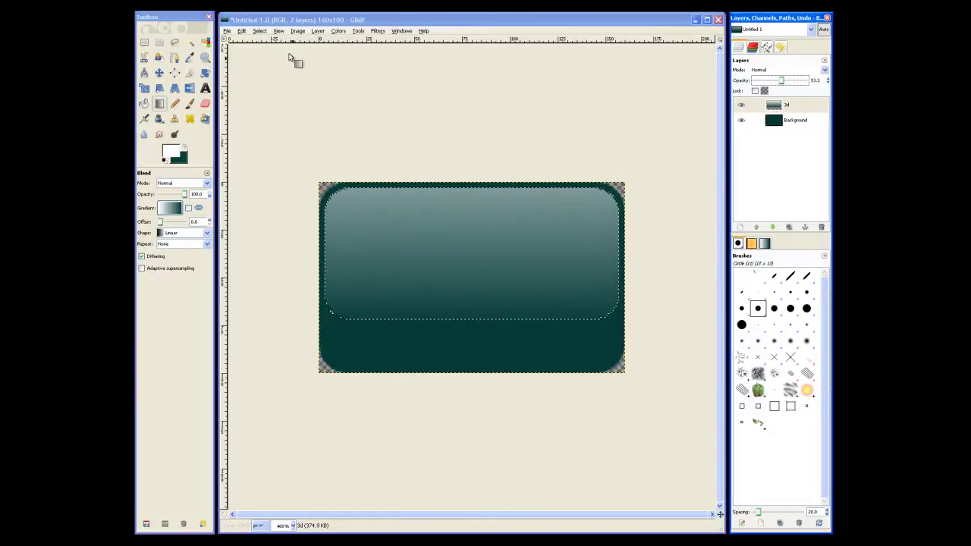
Clear the selection and open landscaping_icon.xcf from projects/gimp/demo/icon as a layer
left_click(260, 30)
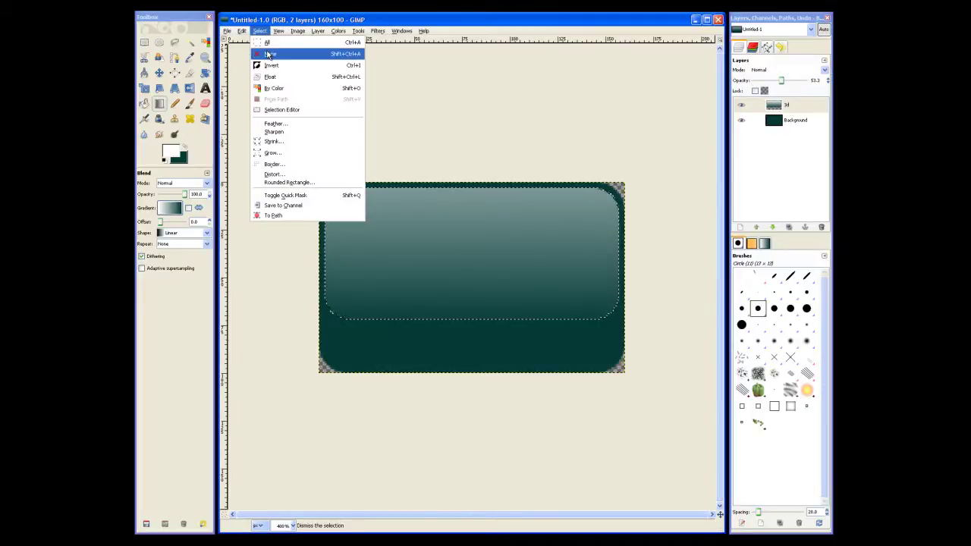
left_click(270, 54)
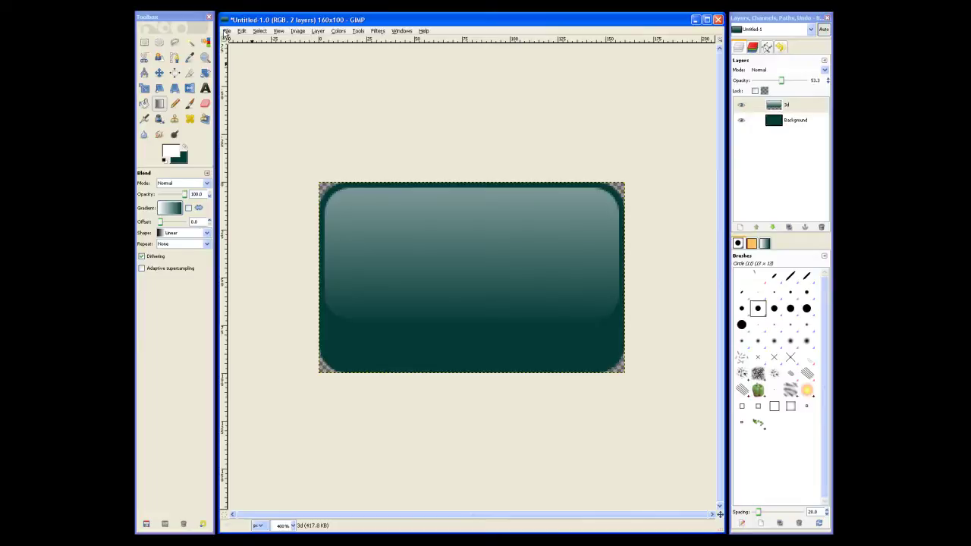
left_click(226, 32)
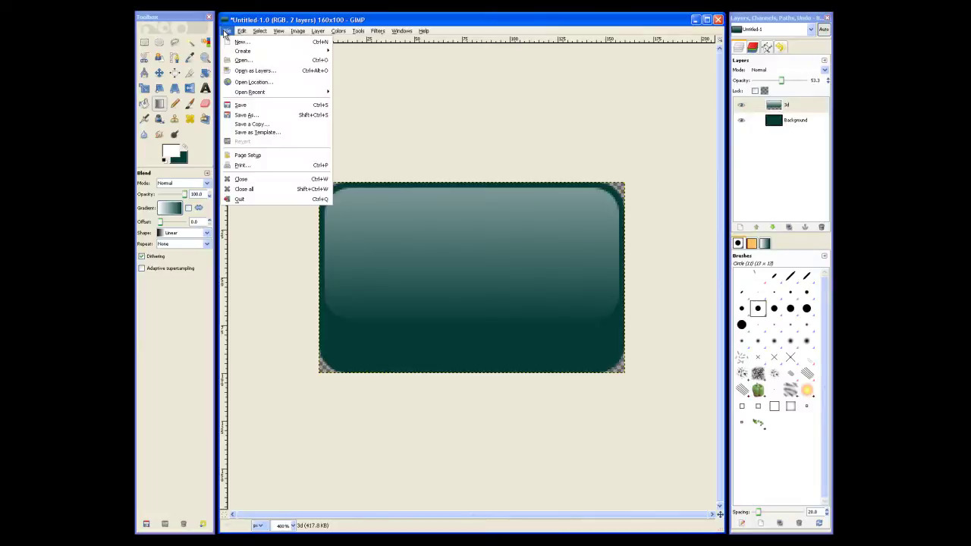
left_click(240, 71)
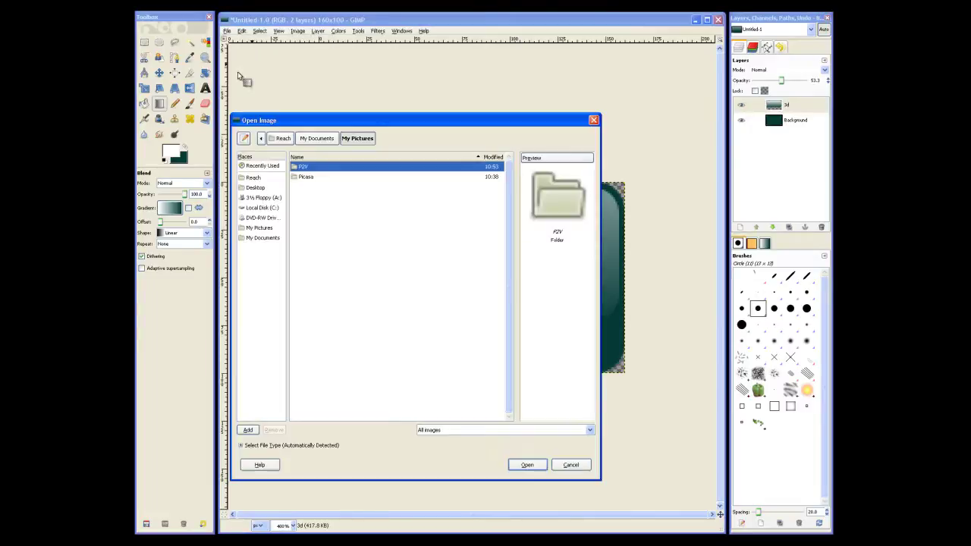
left_click(327, 141)
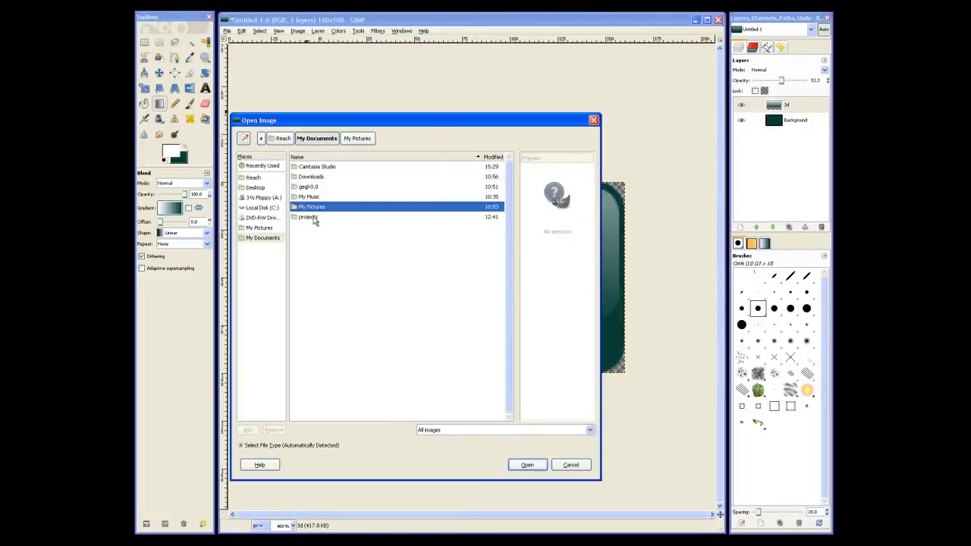
double_click(315, 218)
double_click(302, 167)
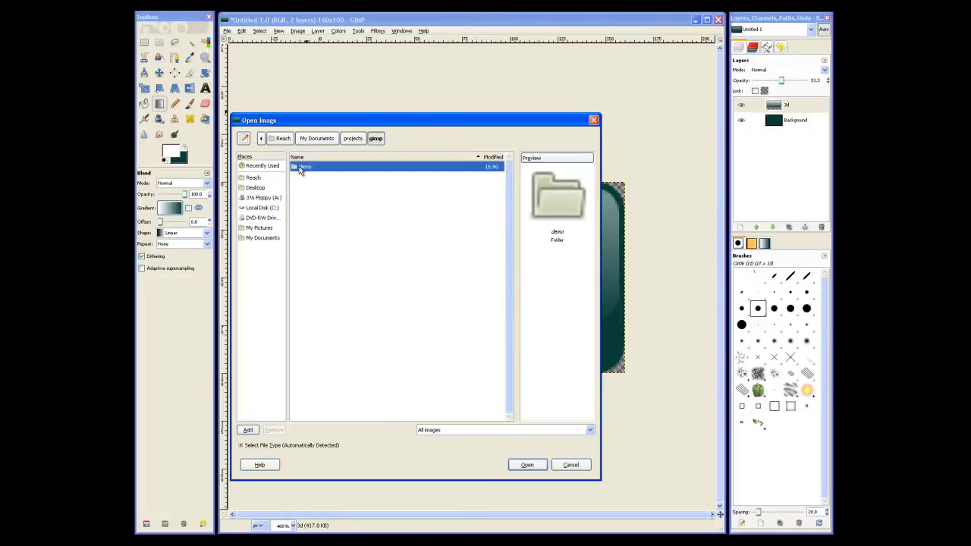
double_click(301, 168)
double_click(301, 167)
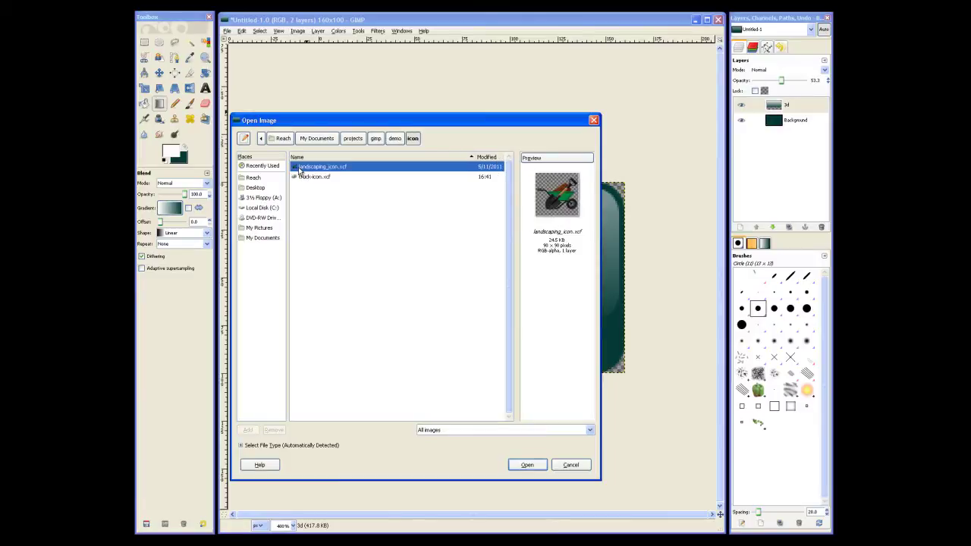
double_click(299, 167)
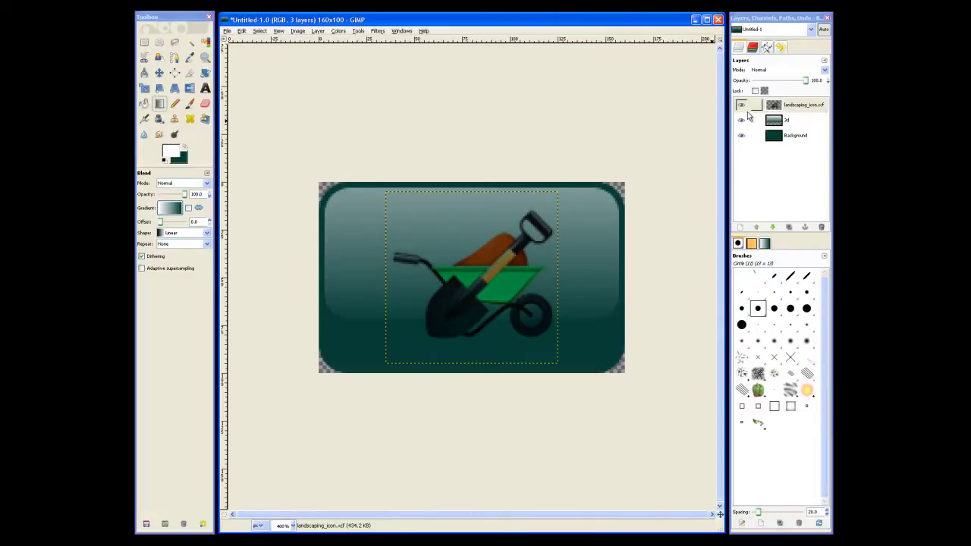
Hide the landscaping icon layer, then add truck-icon.xcf as a layer and hide it too
left_click(742, 106)
left_click(742, 106)
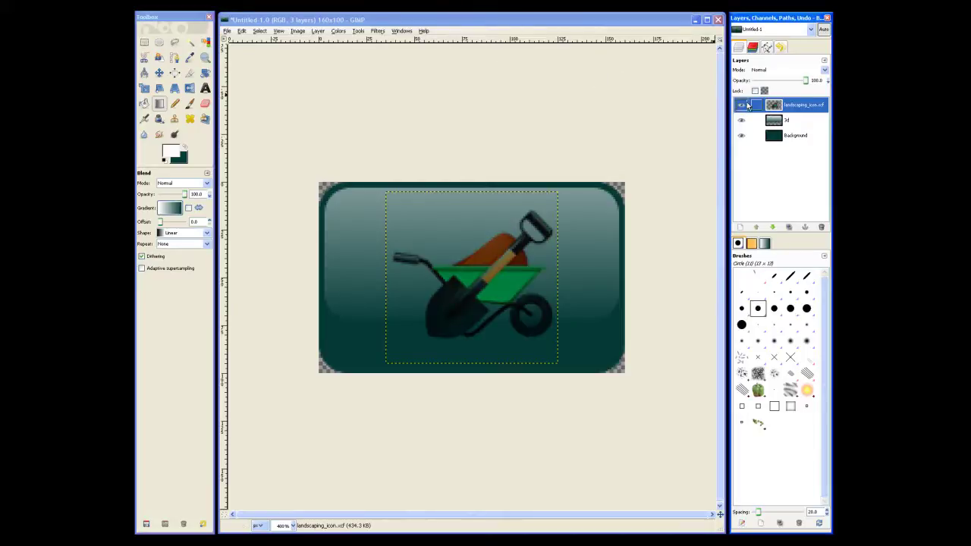
left_click(742, 107)
left_click(227, 31)
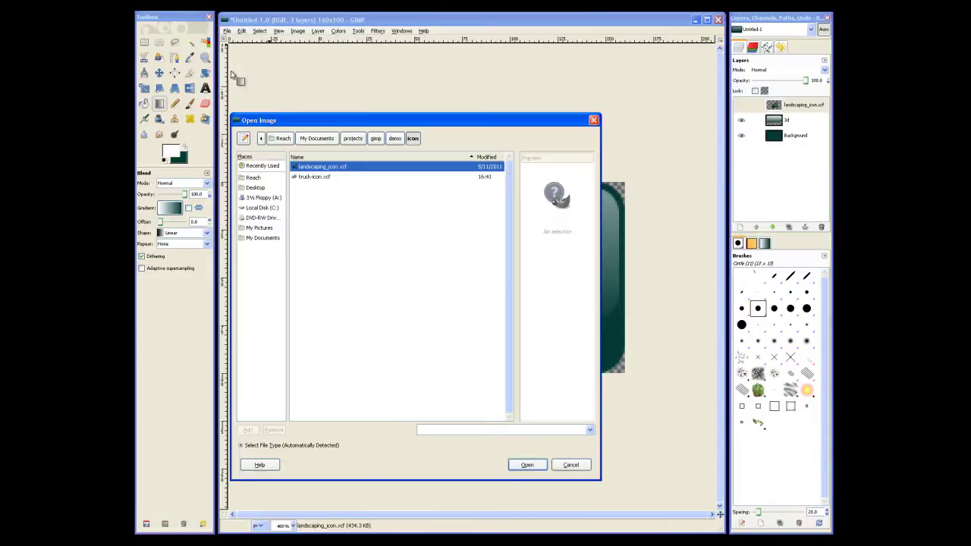
left_click(242, 60)
left_click(315, 178)
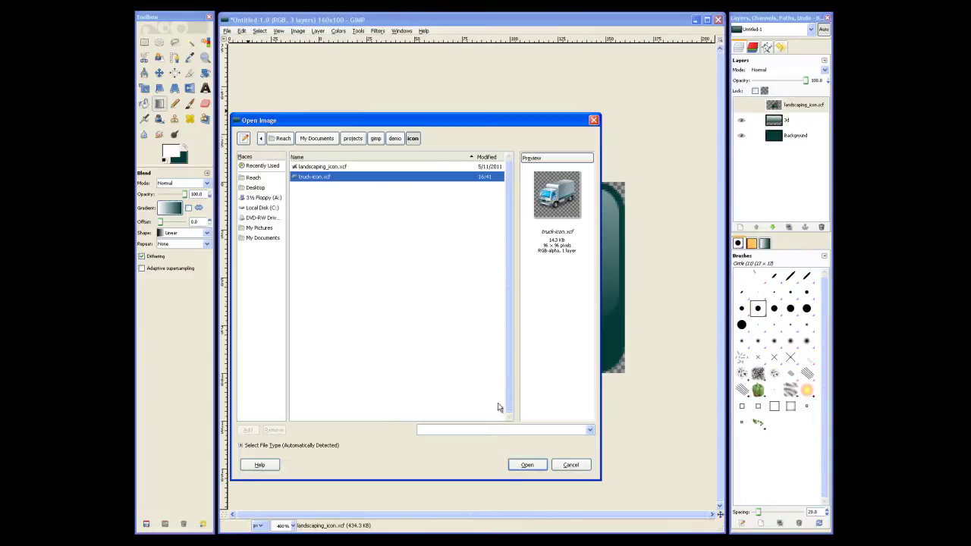
left_click(527, 465)
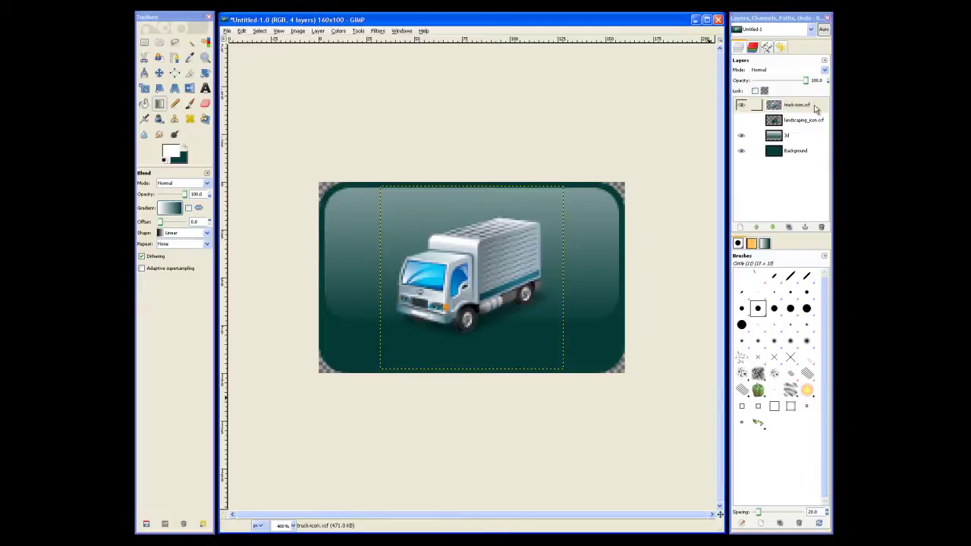
left_click(742, 106)
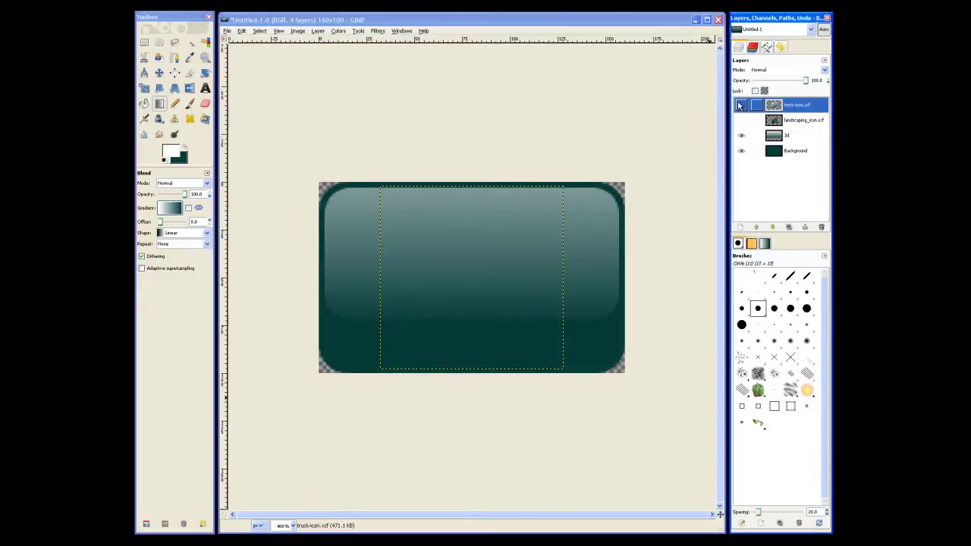
Add a new transparent layer named 'pressed' at the top of the layer stack
left_click(319, 31)
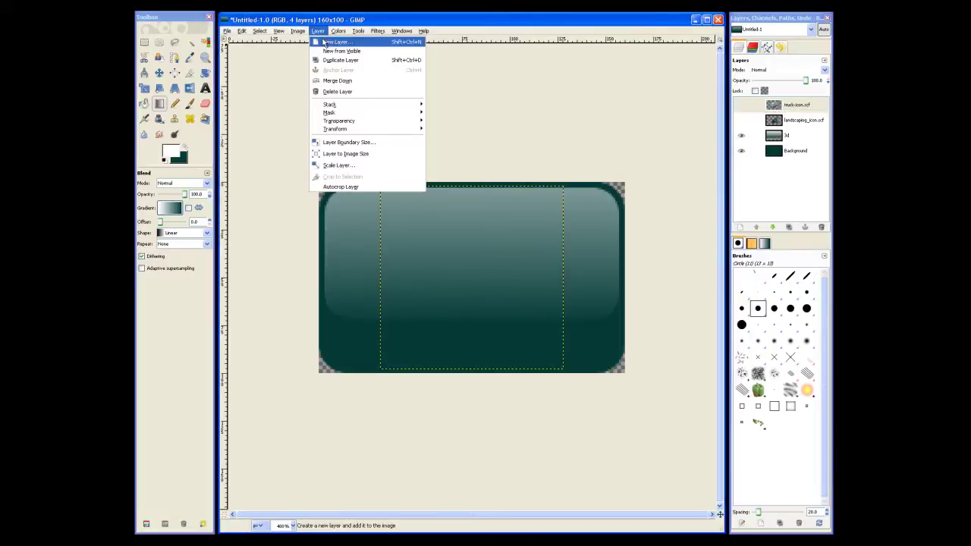
left_click(334, 42)
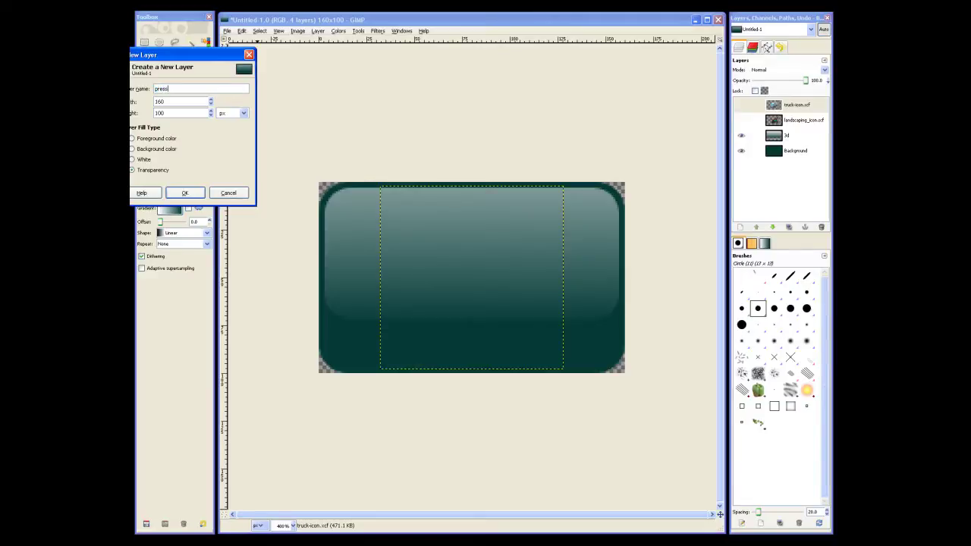
left_click(185, 194)
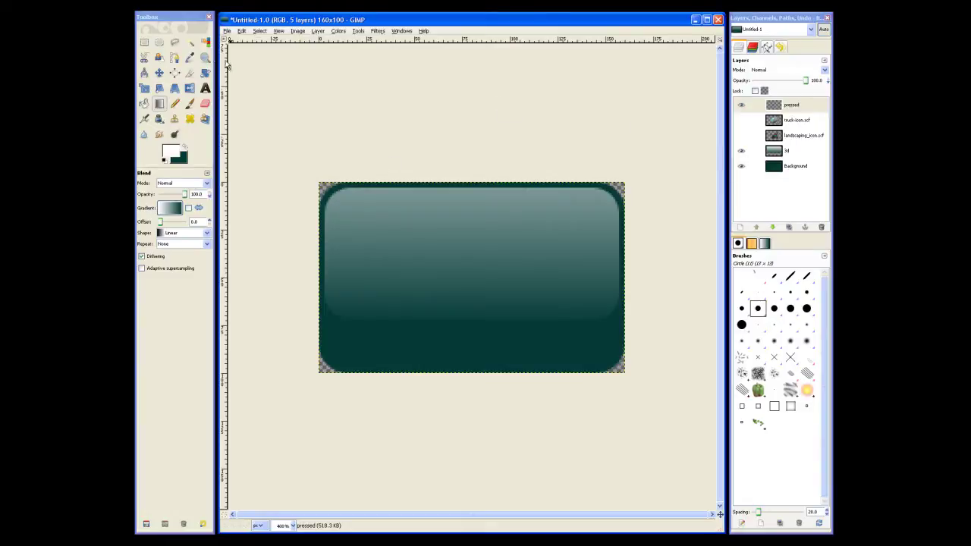
Select the whole 160×100 button area and shrink the selection slightly inward
left_click(144, 41)
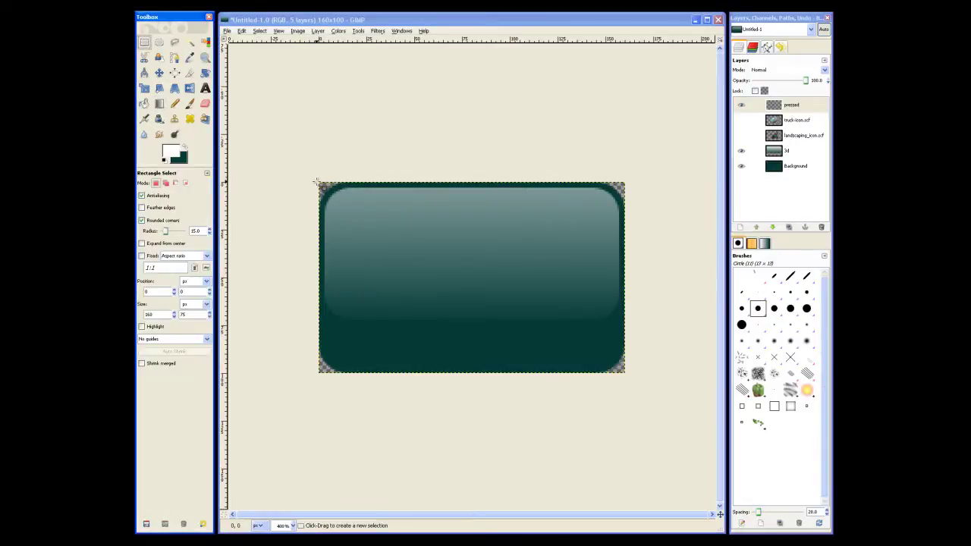
left_click_drag(319, 183, 626, 373)
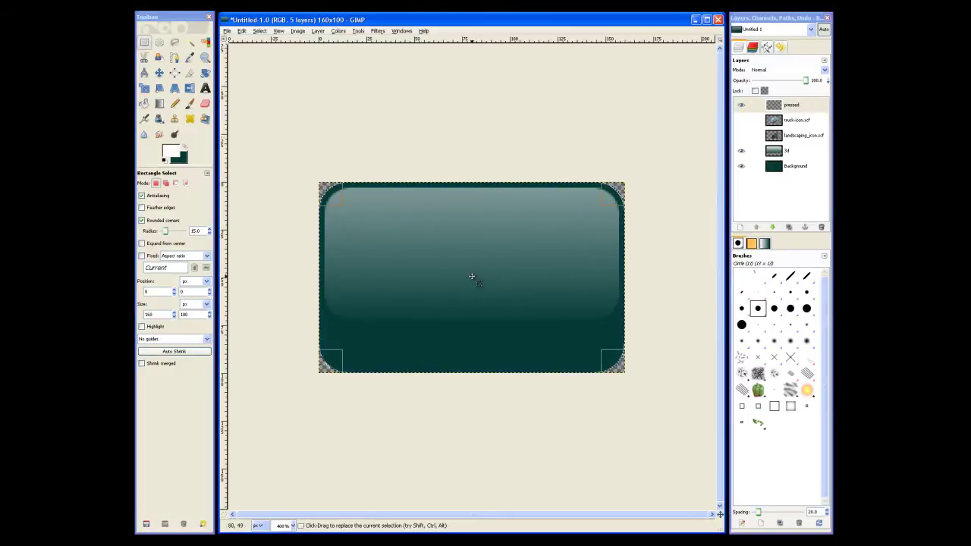
mouse_move(486, 305)
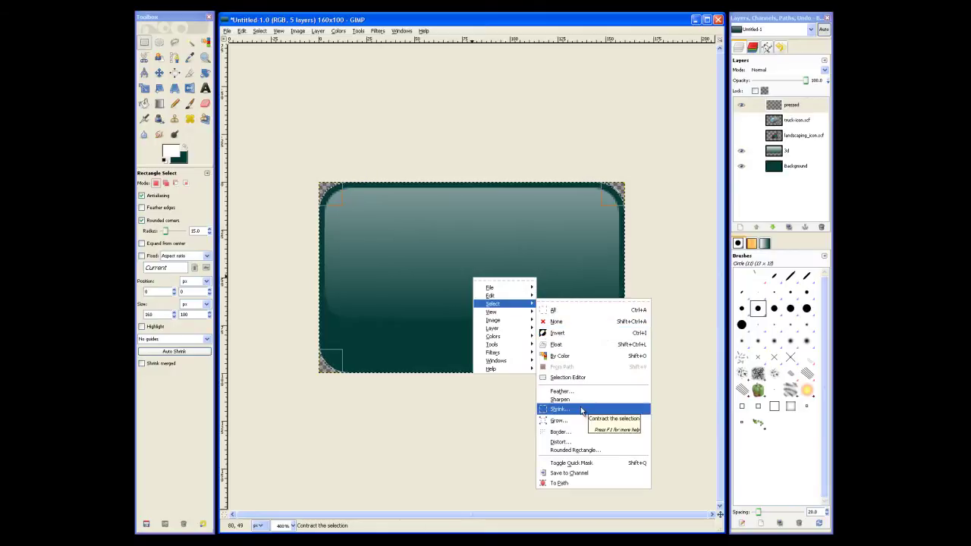
left_click(581, 410)
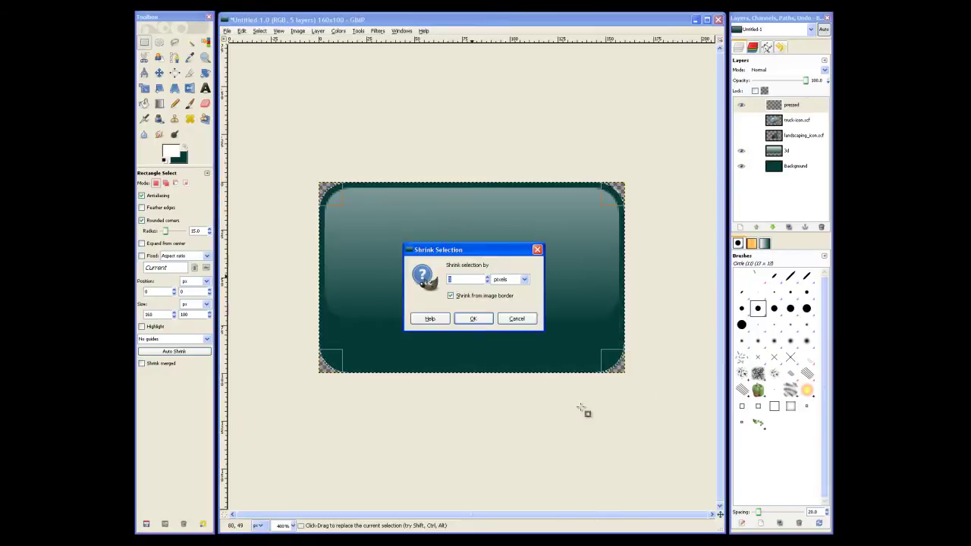
left_click(468, 319)
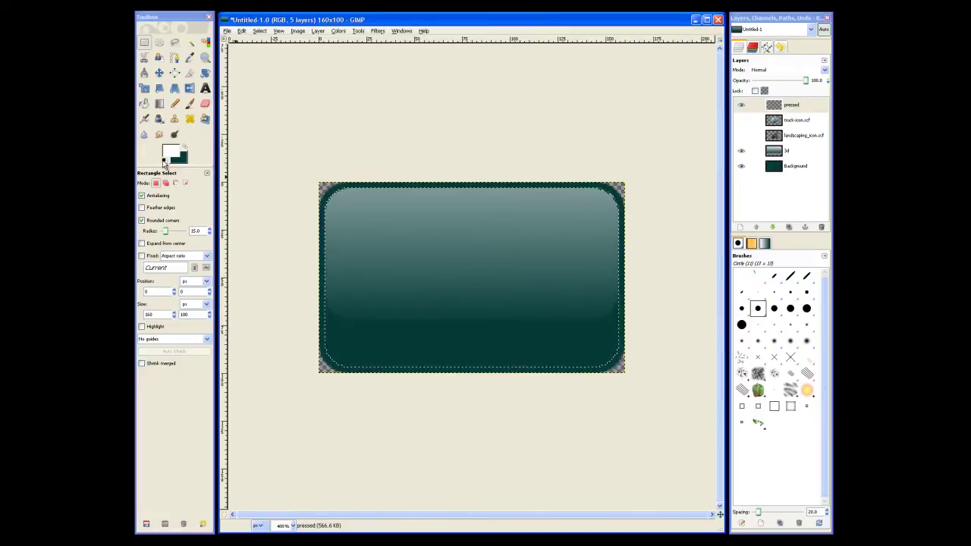
Reset colours to black and white and fill the selection with black
left_click(164, 161)
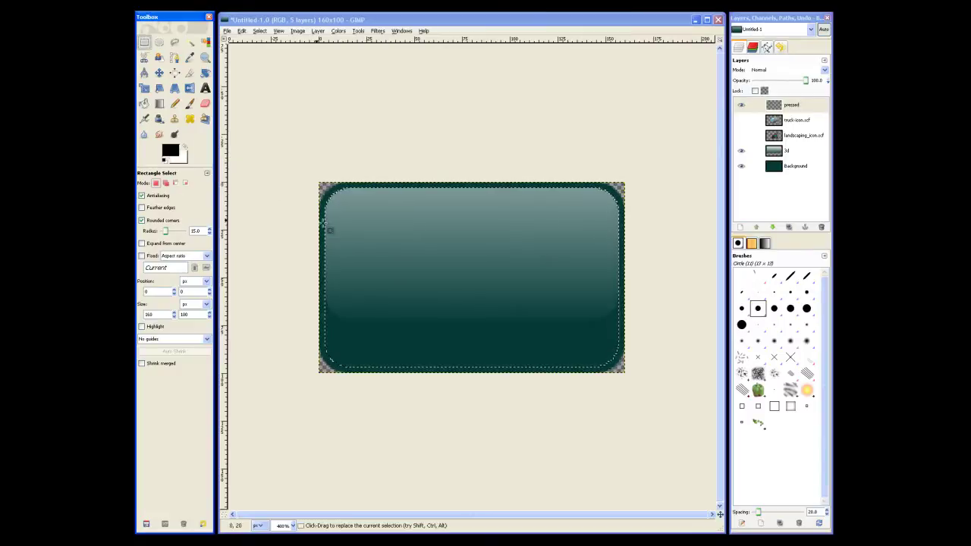
right_click(494, 264)
mouse_move(501, 280)
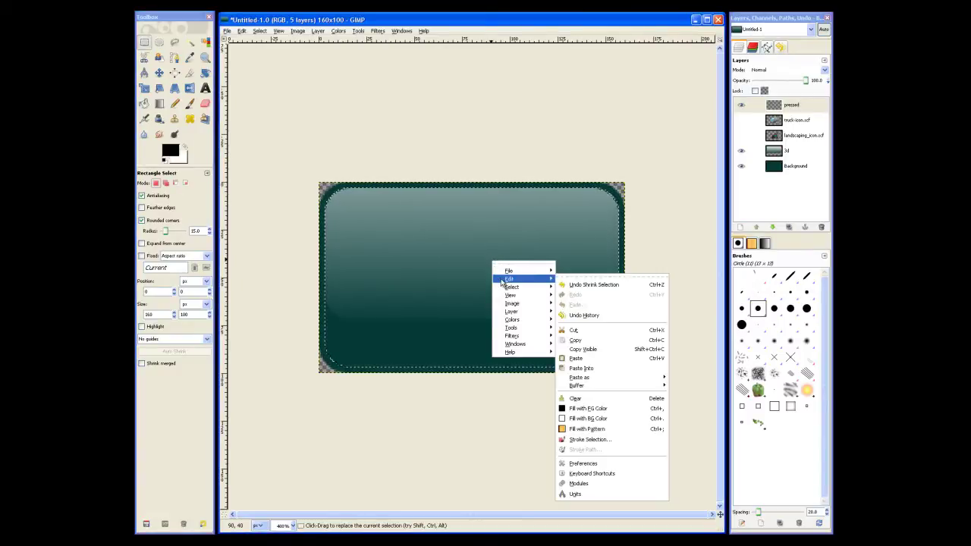
left_click(627, 410)
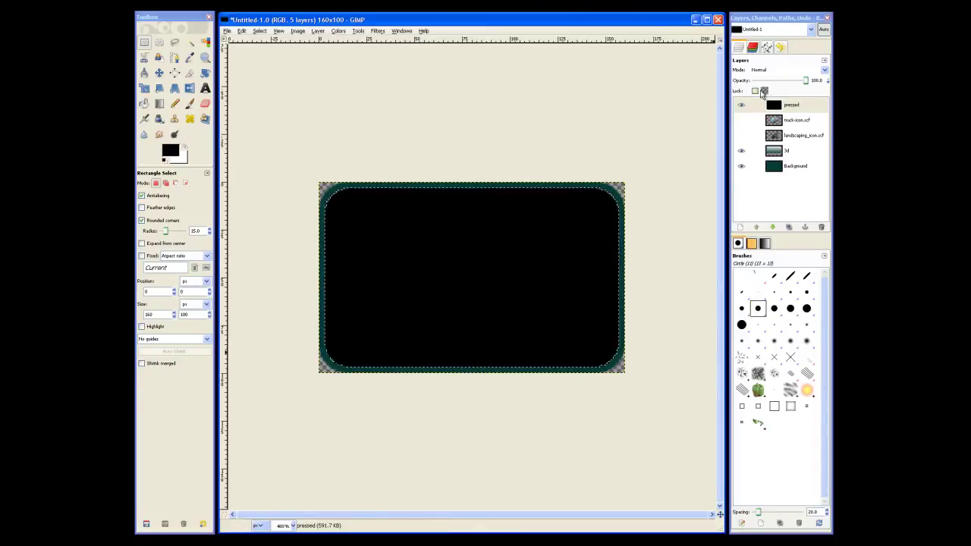
Lower the black pressed layer's opacity and make the truck icon layer visible on the button
left_click_drag(808, 86, 784, 87)
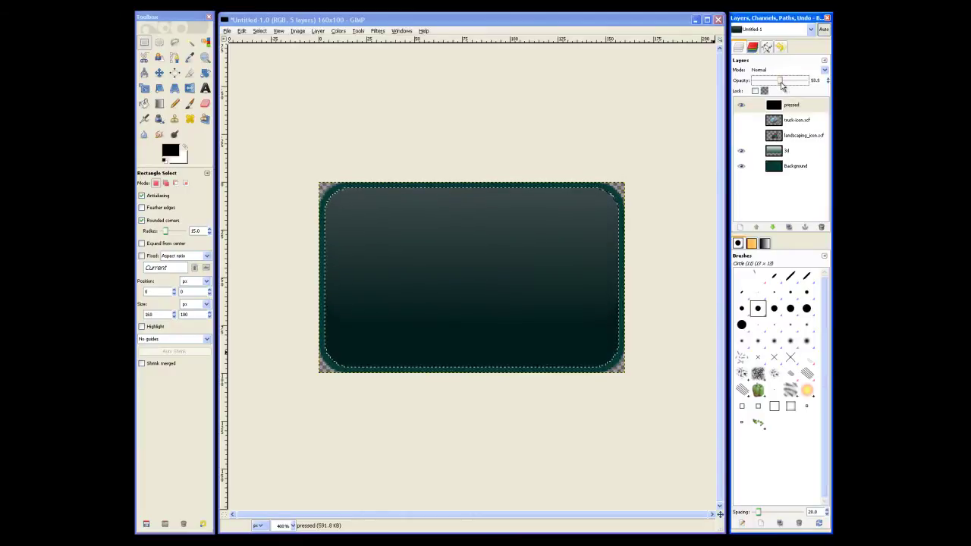
left_click(742, 121)
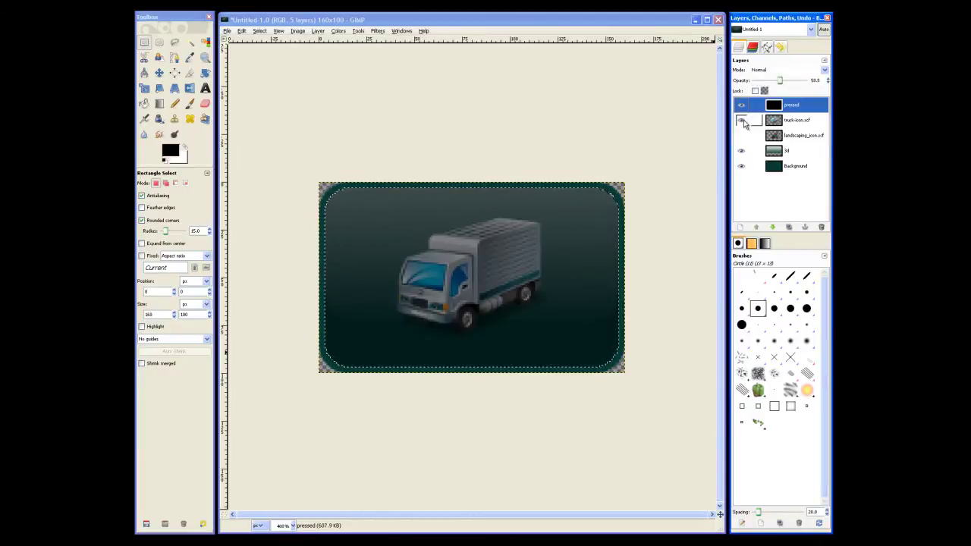
left_click(742, 108)
left_click(742, 108)
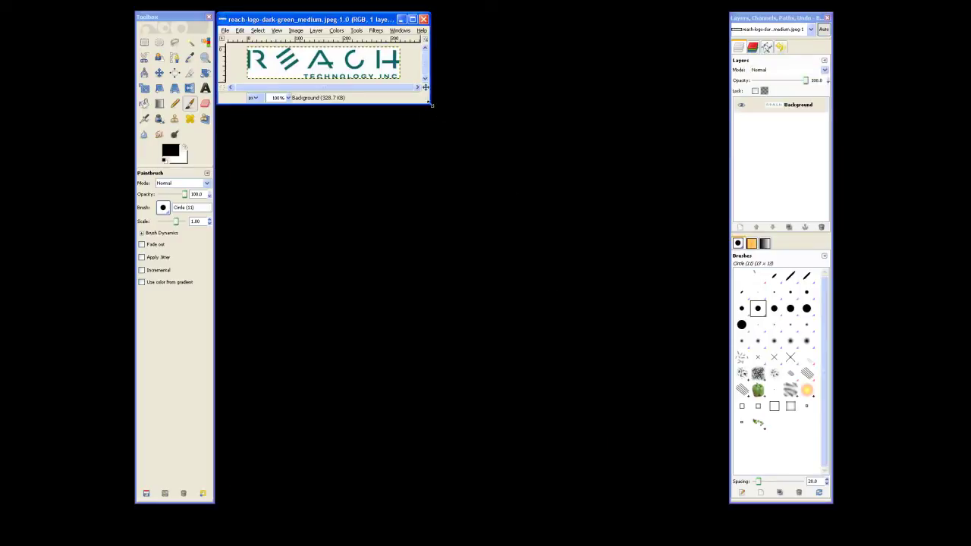
Enlarge the Reach logo's image window and zoom the view to 2:1 (200%)
left_click_drag(428, 100, 721, 505)
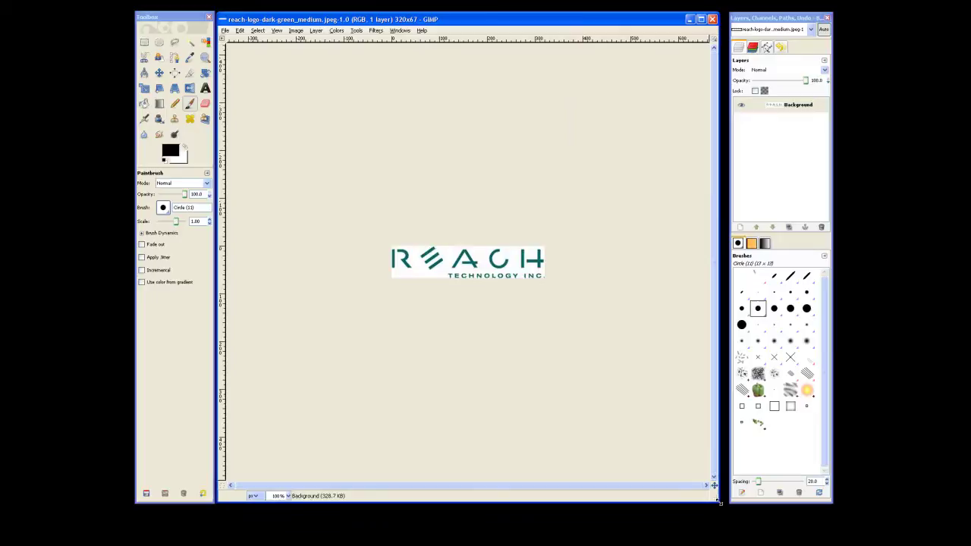
left_click(277, 31)
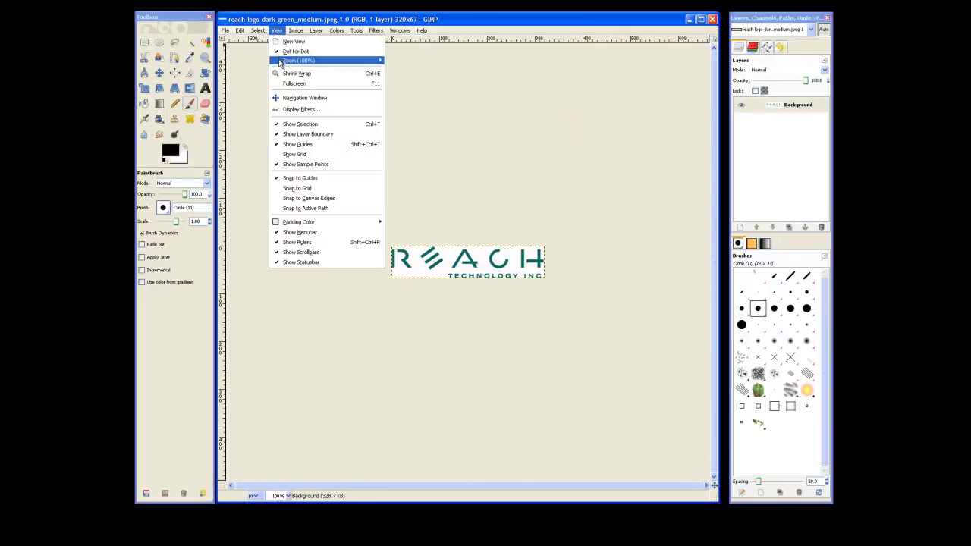
mouse_move(298, 61)
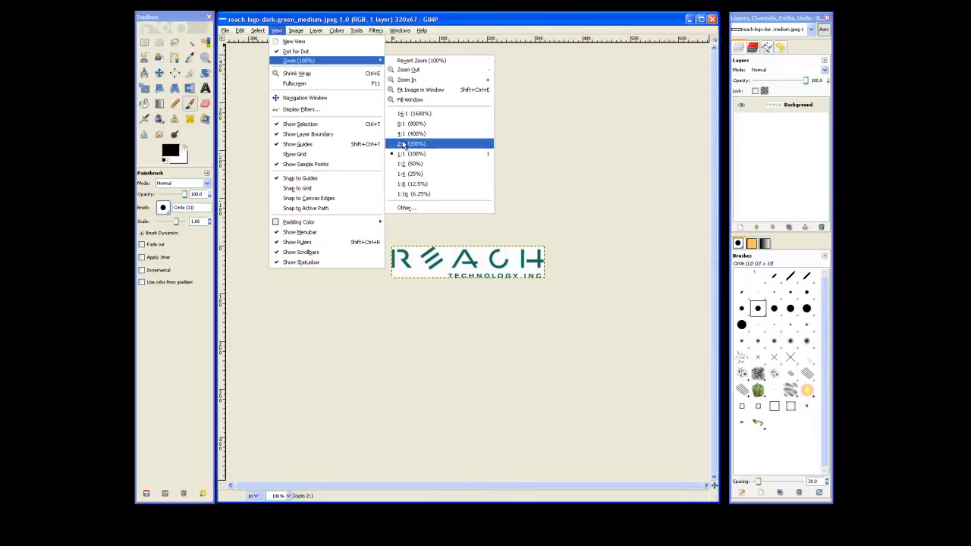
left_click(403, 144)
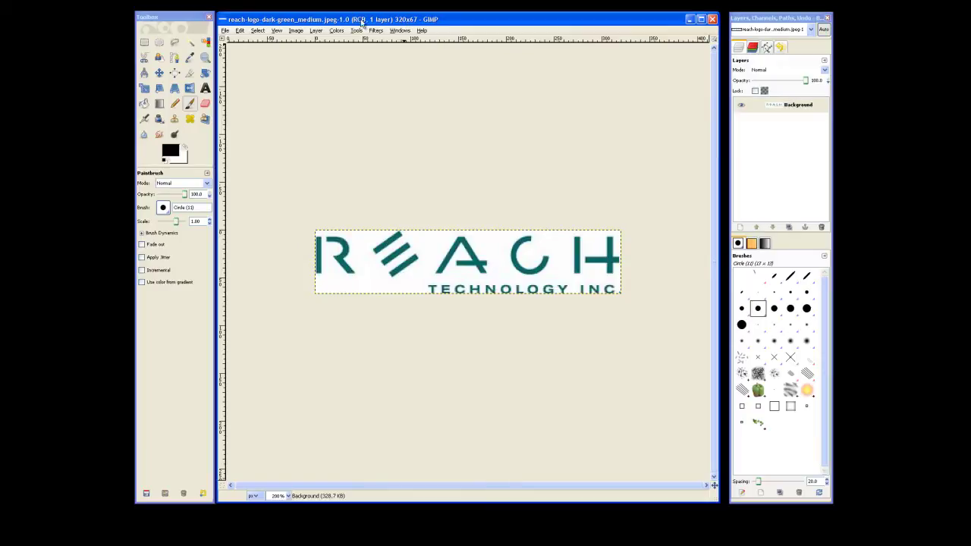
Scale the logo image to 55 px high, 263×55, keeping proportions chained
left_click(294, 31)
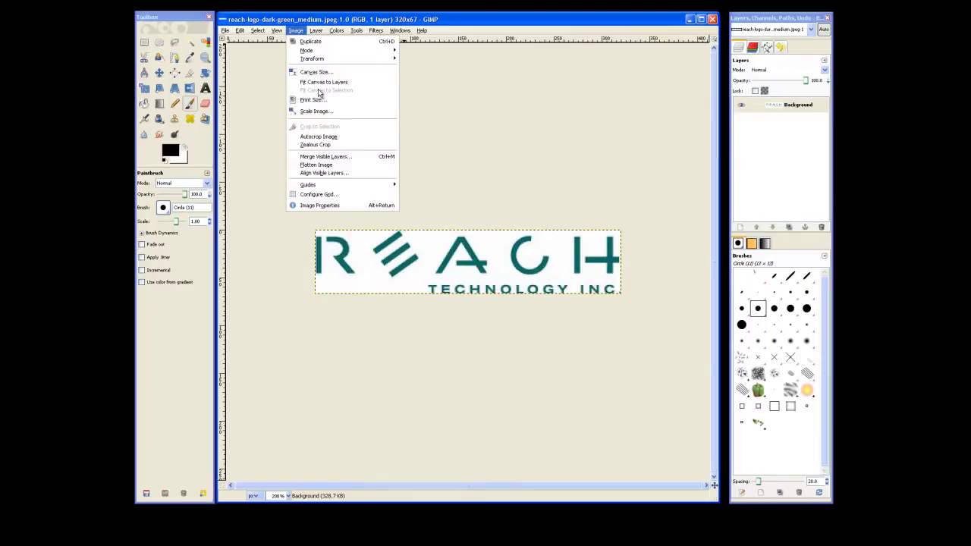
left_click(317, 111)
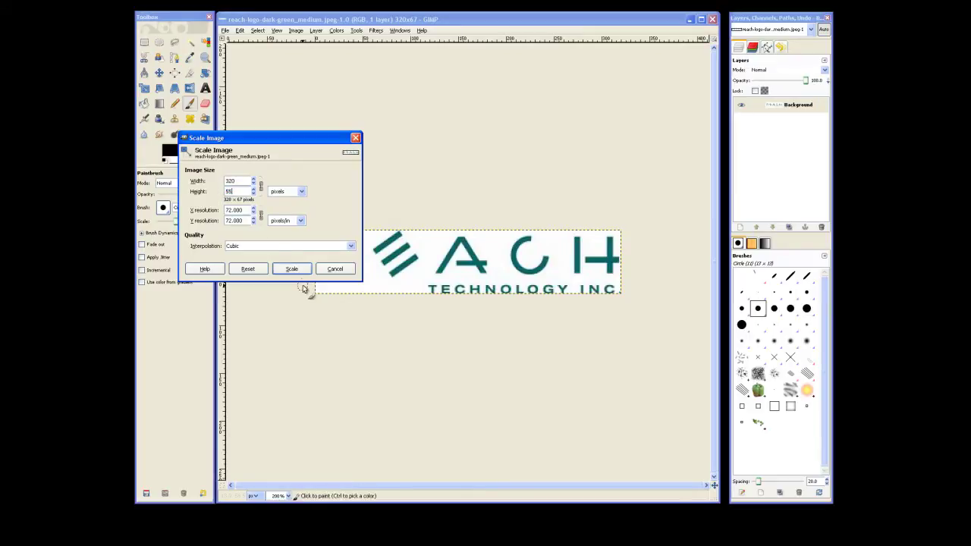
left_click(292, 269)
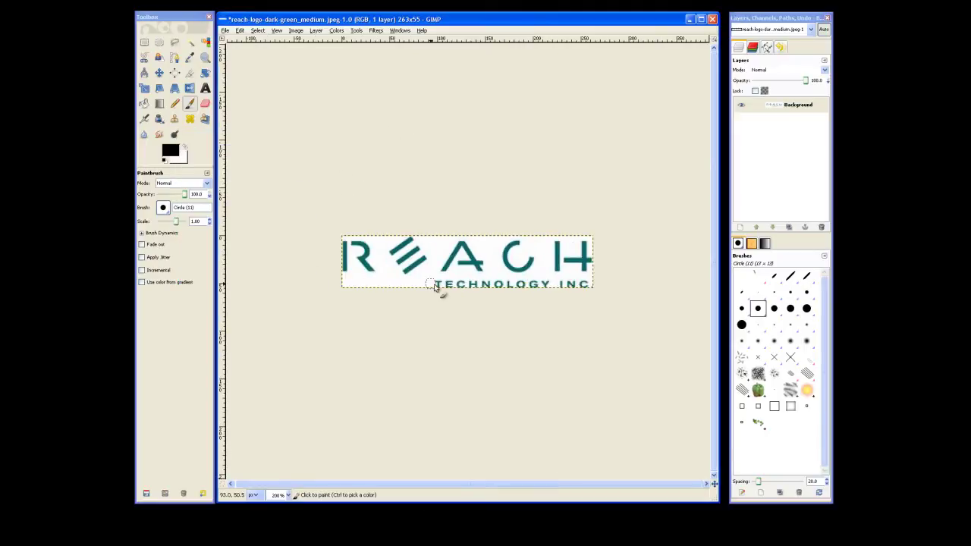
Open Colors > Color to Alpha on the logo and move its dialog into full view
left_click(258, 31)
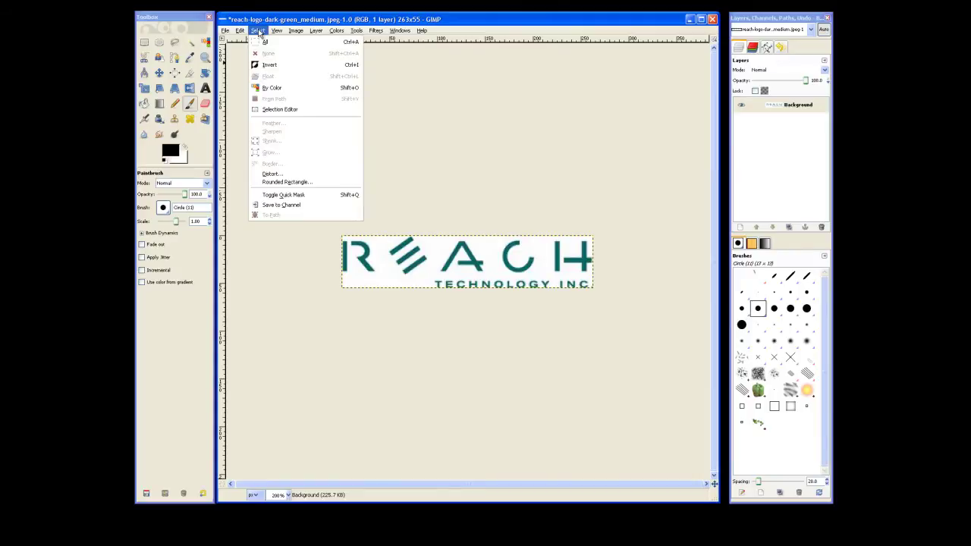
mouse_move(336, 30)
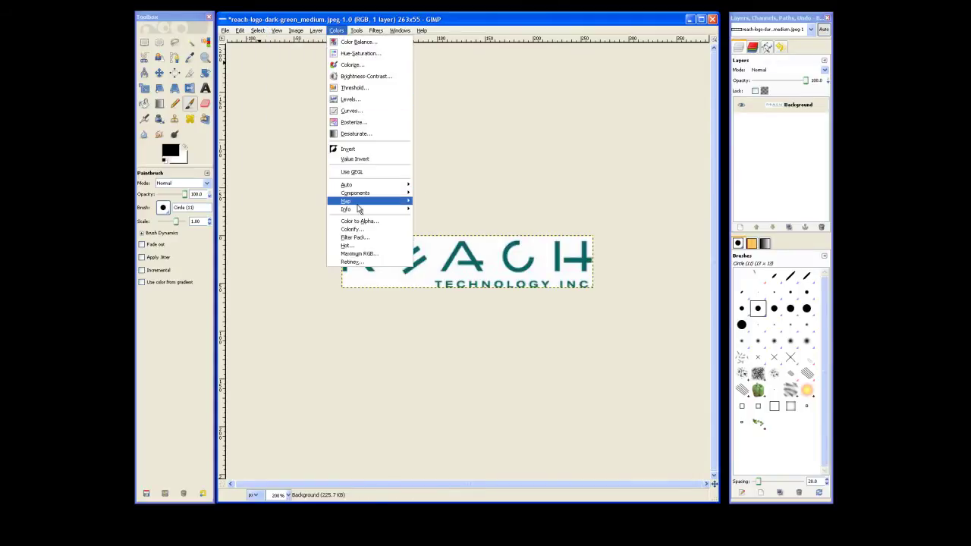
left_click(358, 221)
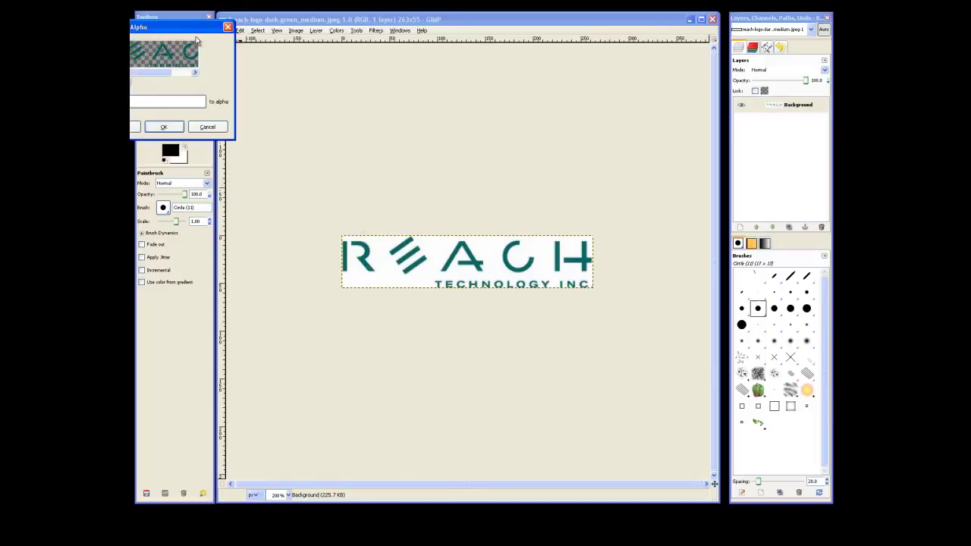
left_click_drag(189, 30, 394, 99)
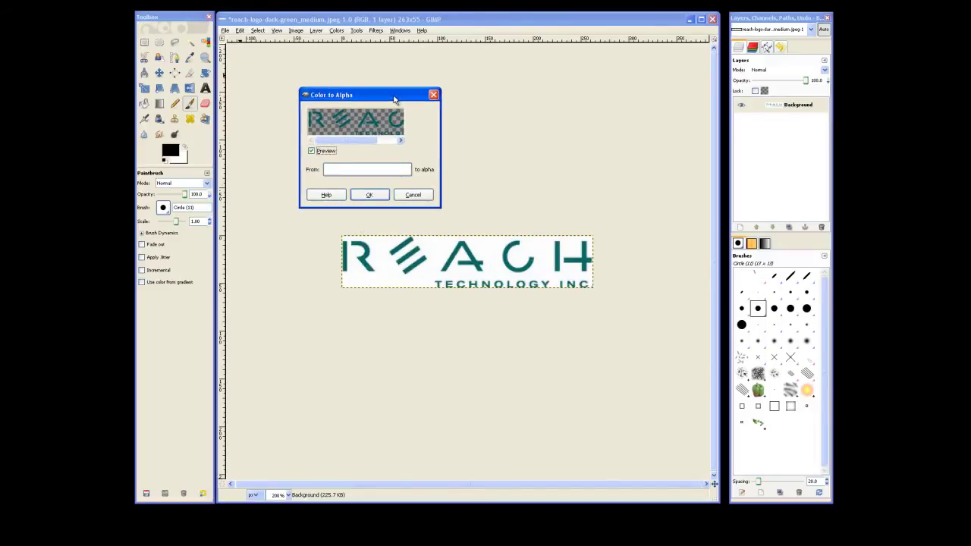